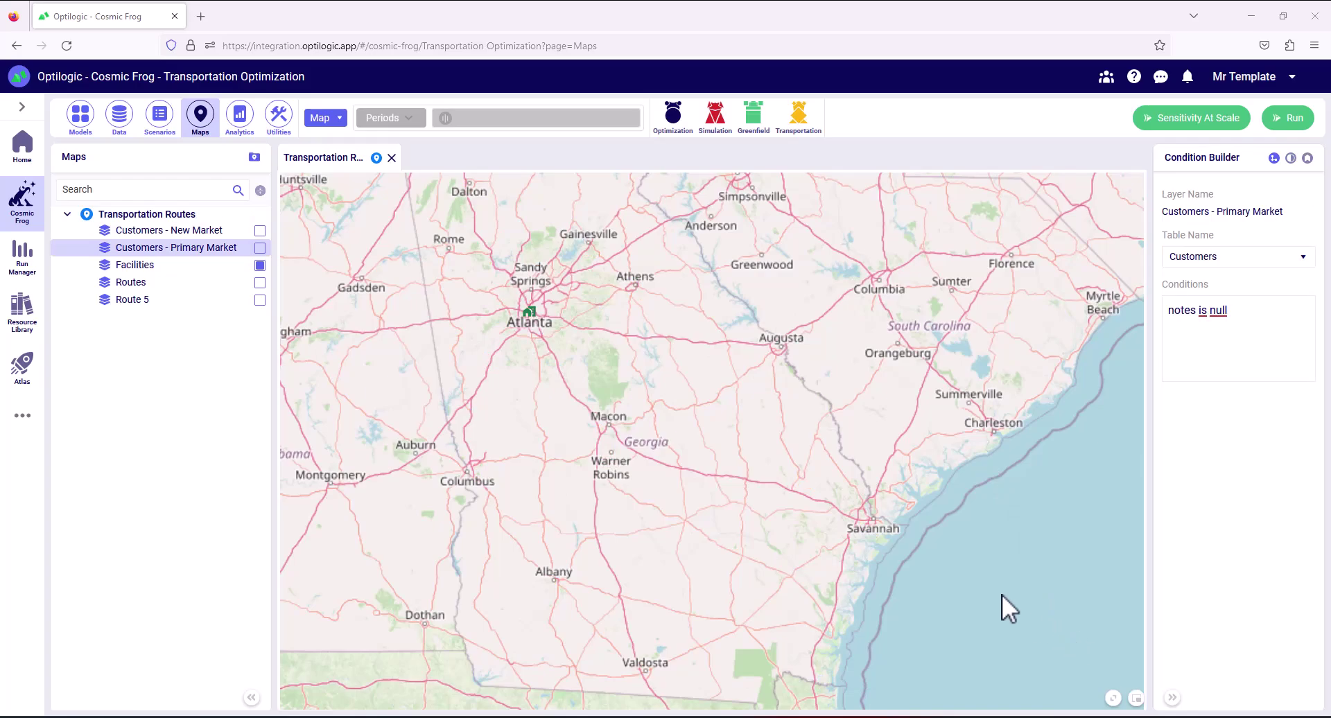
# - Display the Customers - Primary Market and Customers - New Market layers on the Transportation Routes map
pyautogui.click(260, 248)
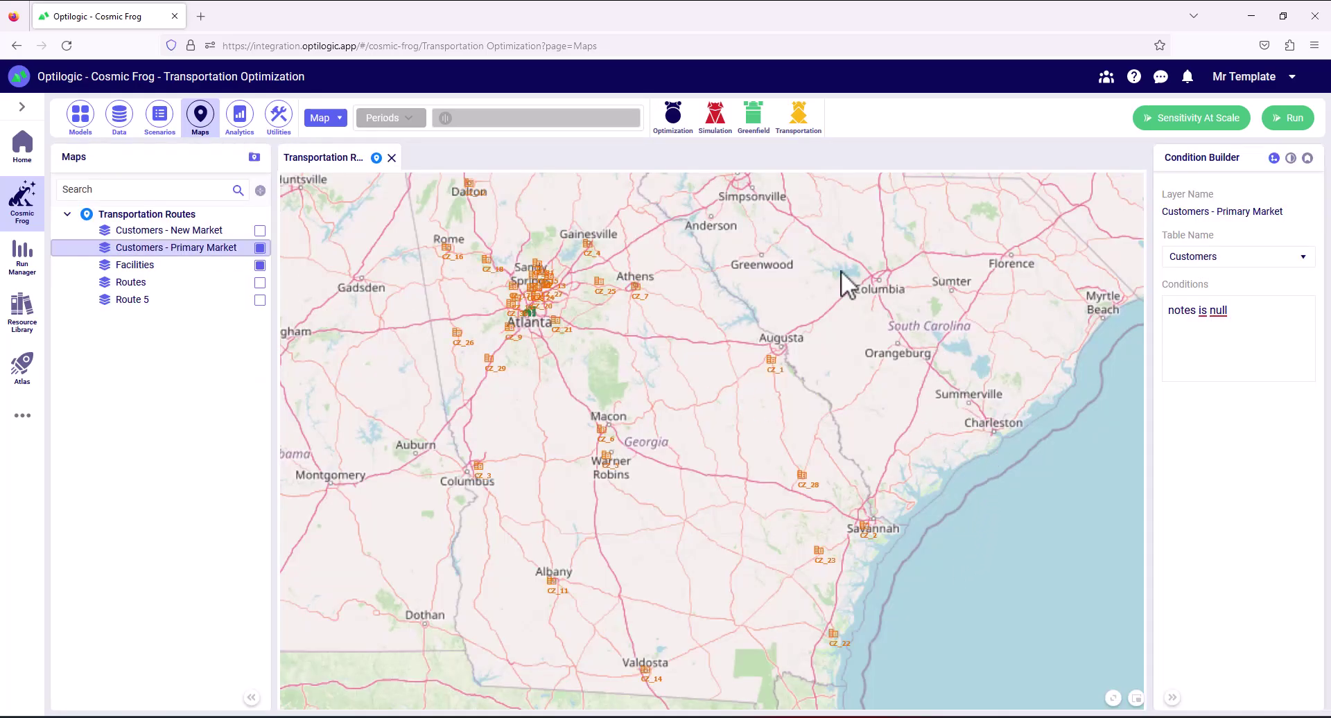
pyautogui.click(170, 230)
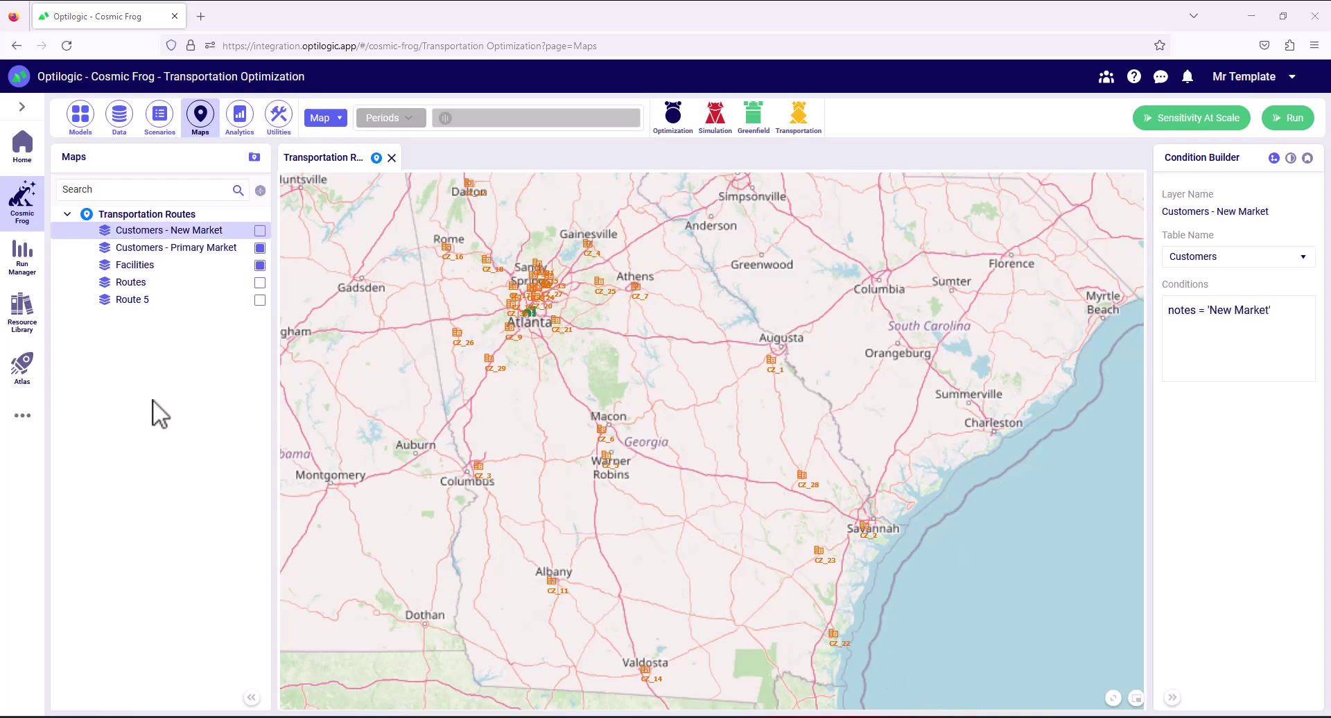
pyautogui.click(260, 231)
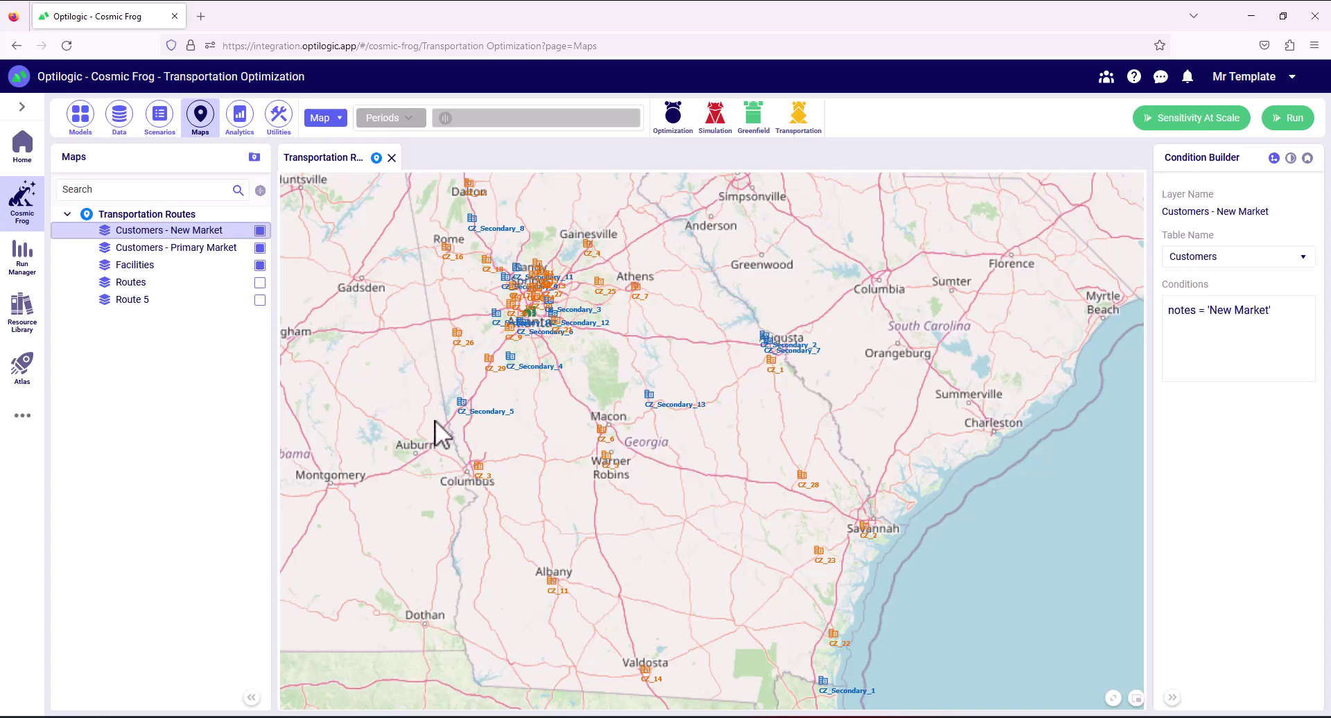
# - Hide the Customers - New Market layer, display the Routes layer, and inspect the details of a route near Atlanta
pyautogui.click(261, 231)
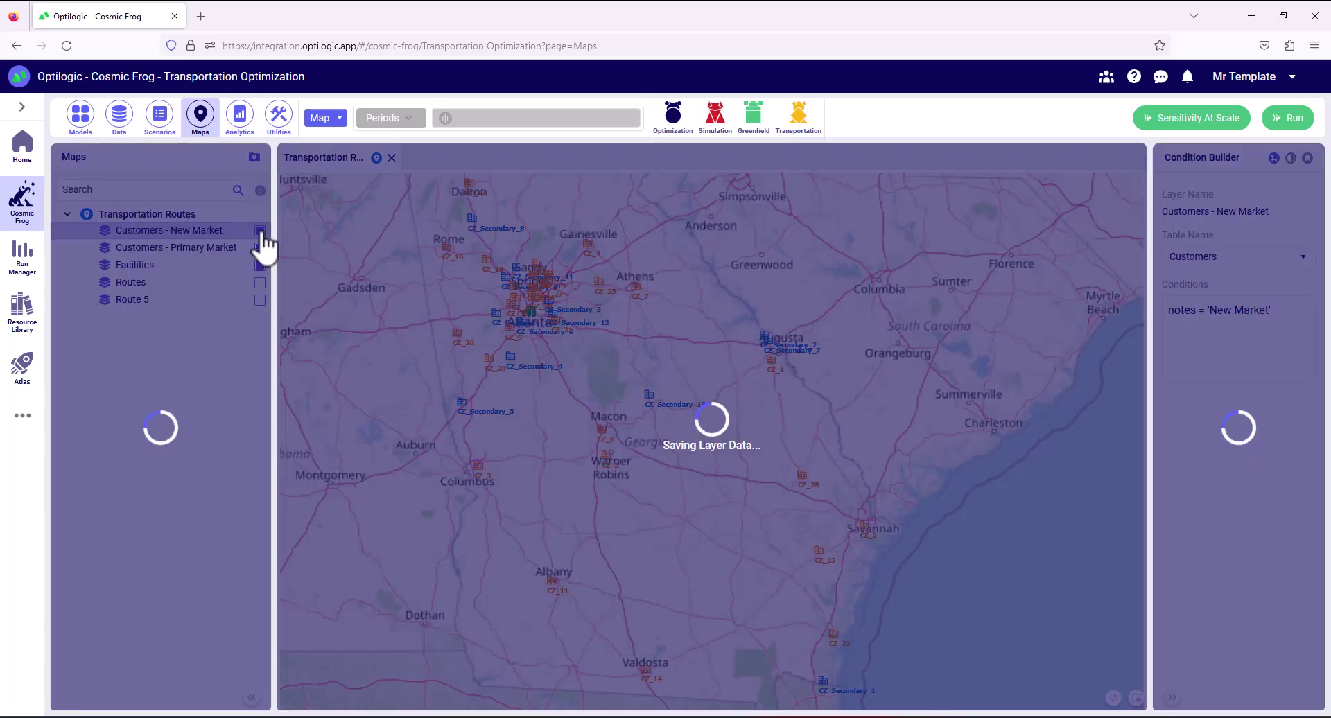
pyautogui.click(261, 283)
pyautogui.moveTo(586, 315)
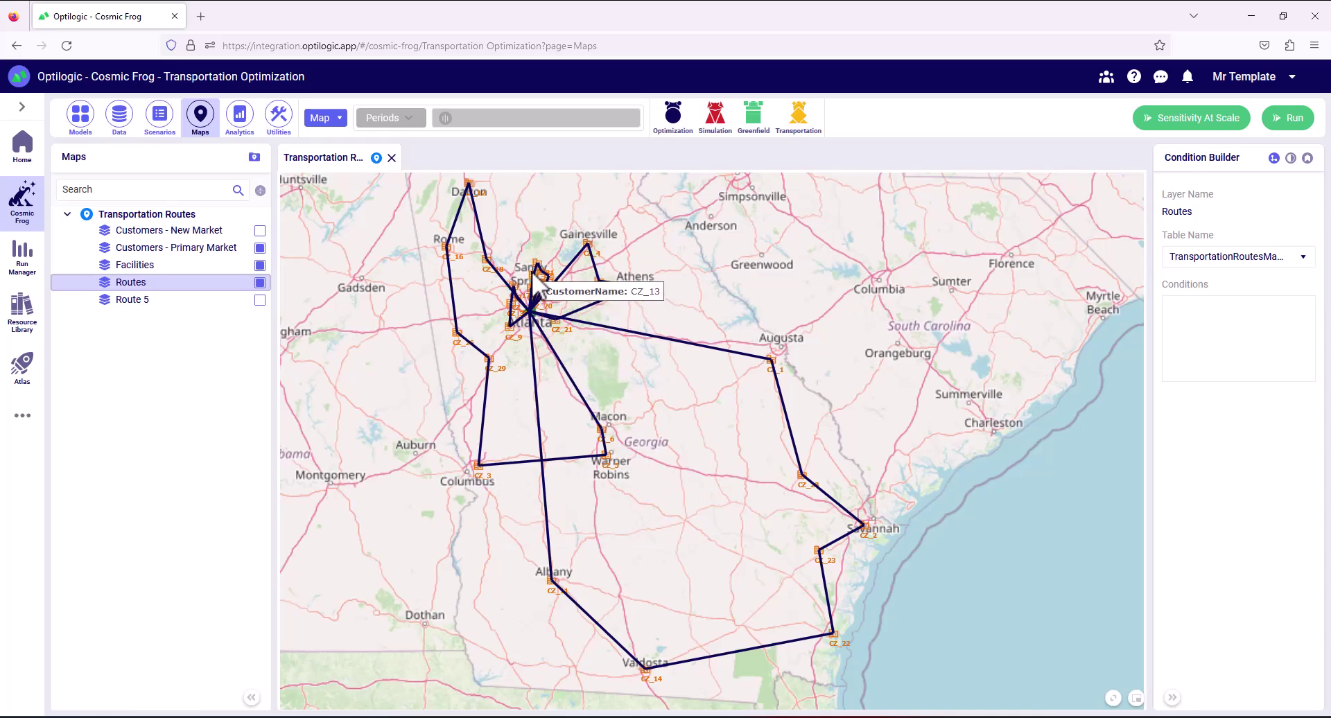
pyautogui.moveTo(542, 290)
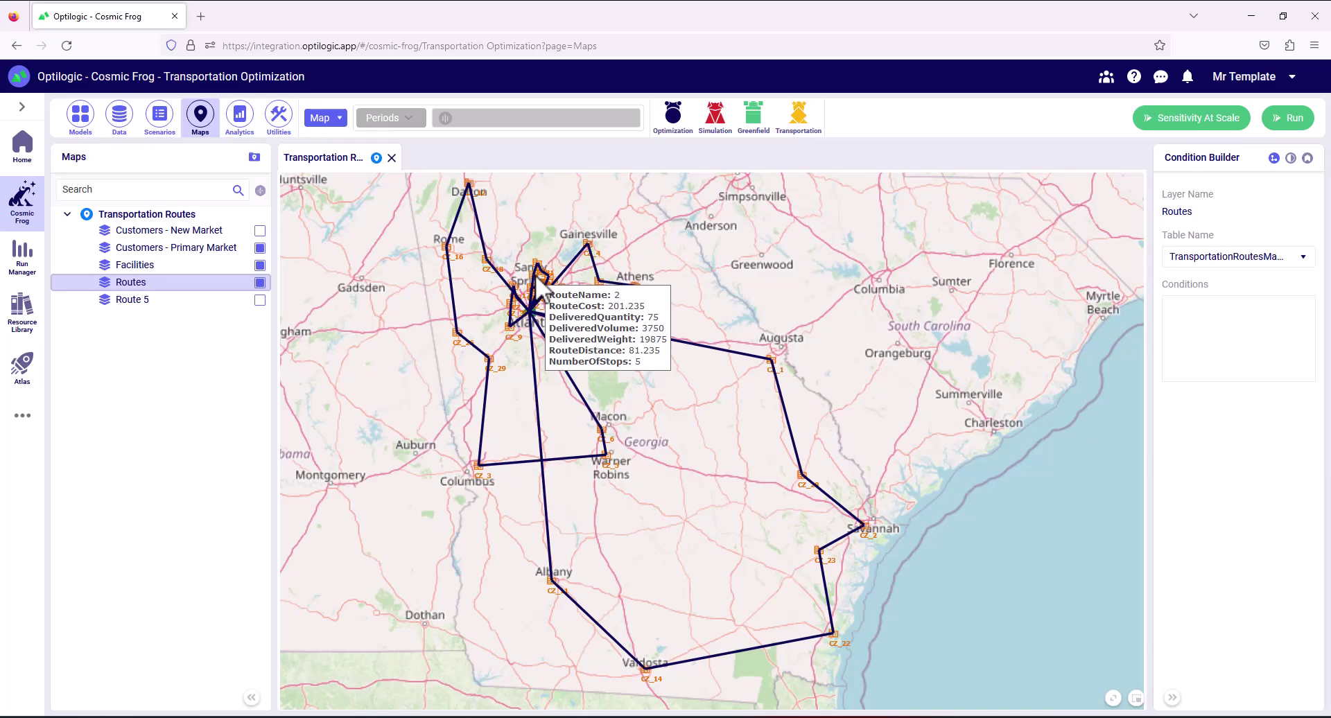
# - Open the analytics dashboards and review the Transportation Route Summary charts on cost, volume, weight and quantity for scenario 1 Primary Market
pyautogui.click(241, 121)
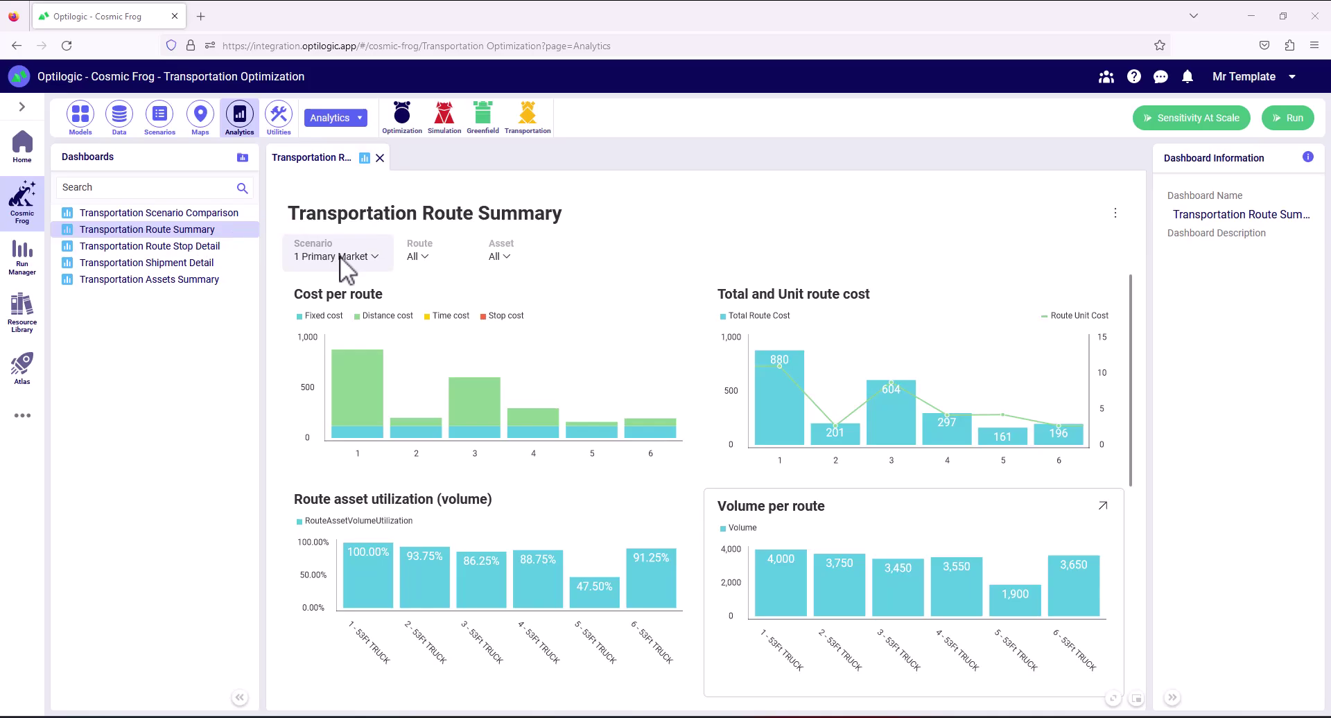
pyautogui.moveTo(369, 409)
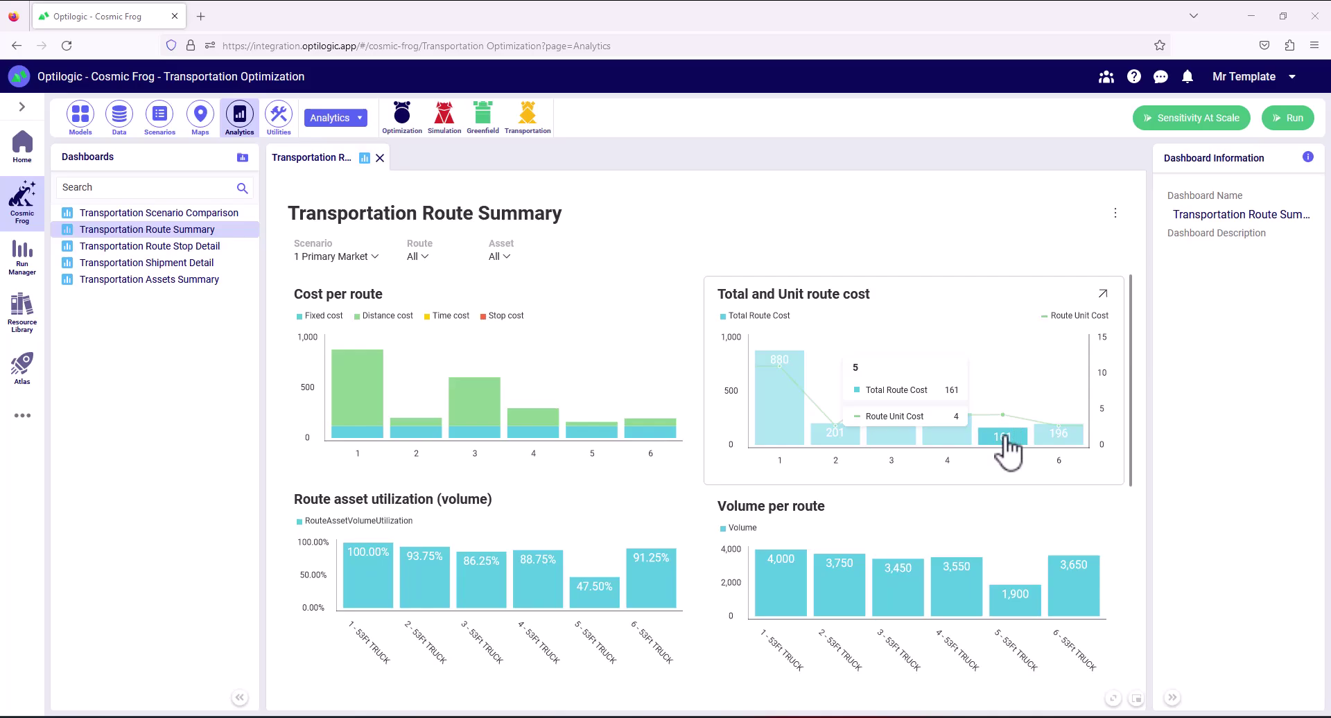
pyautogui.scroll(-2, 596, 511)
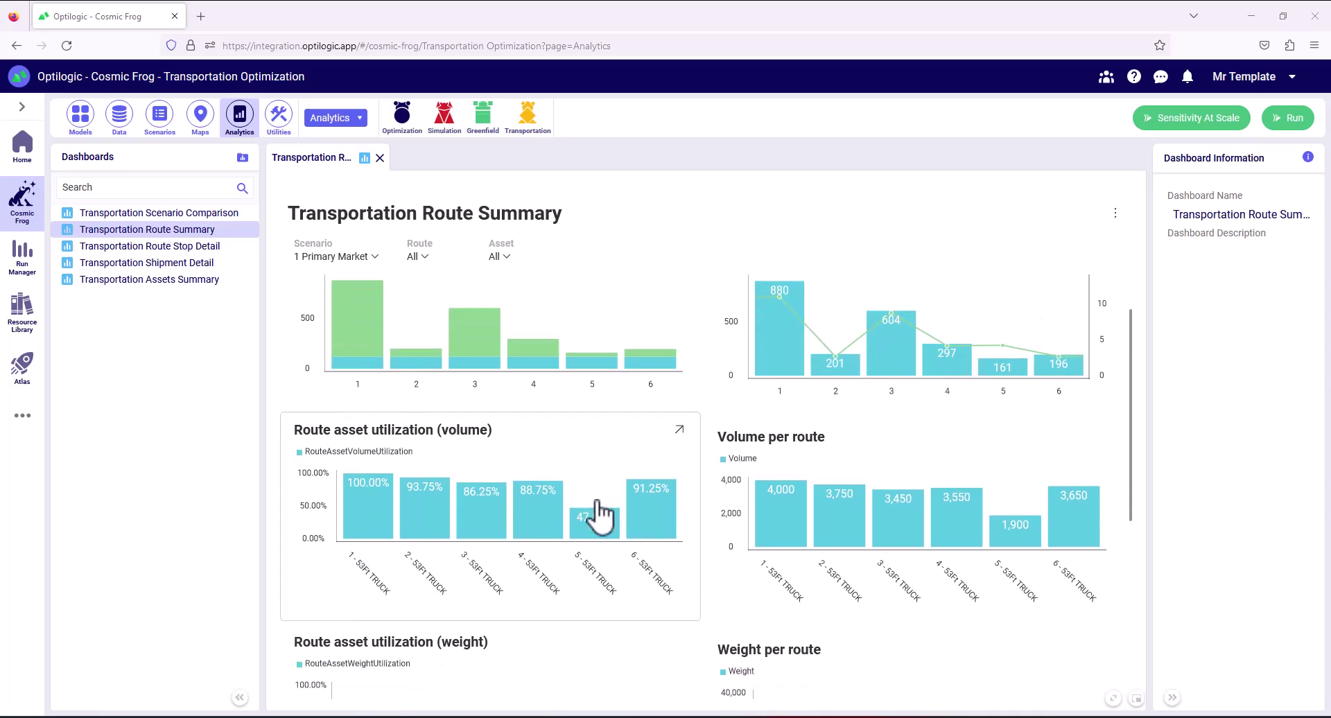
pyautogui.scroll(-3, 598, 514)
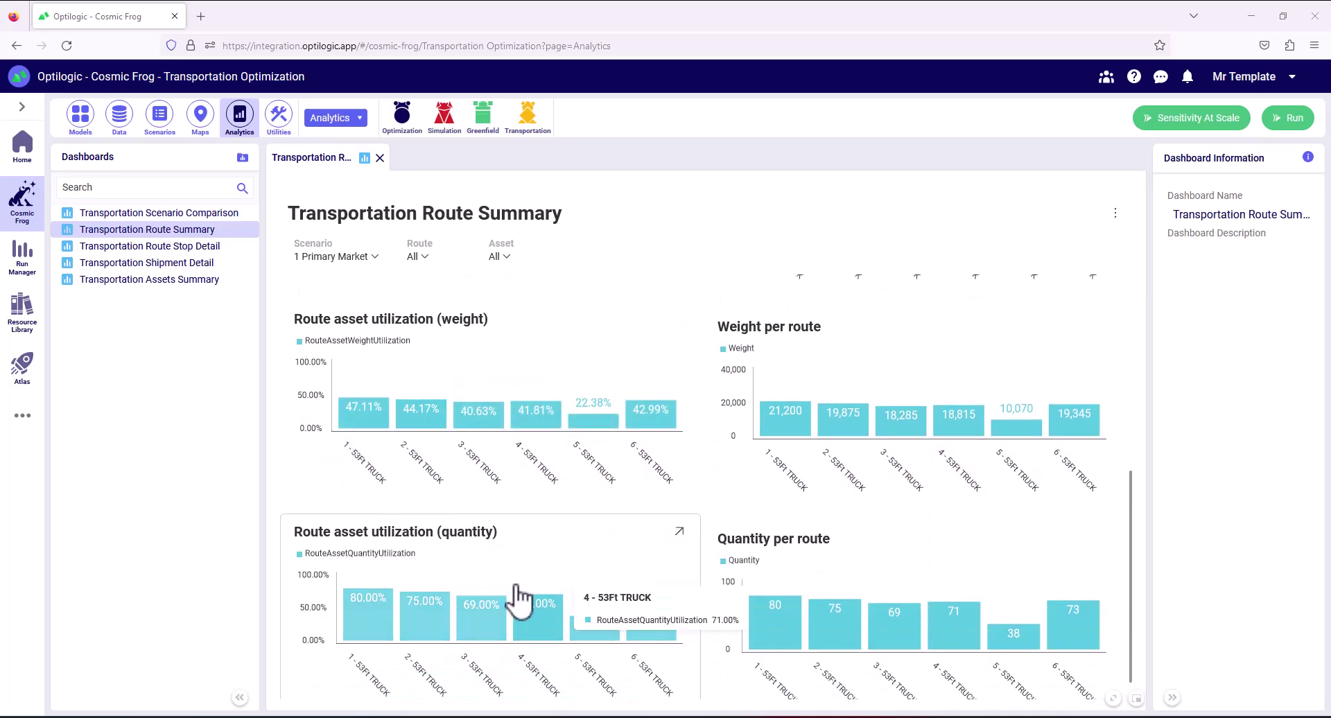
pyautogui.scroll(-1, 513, 575)
pyautogui.scroll(3, 497, 539)
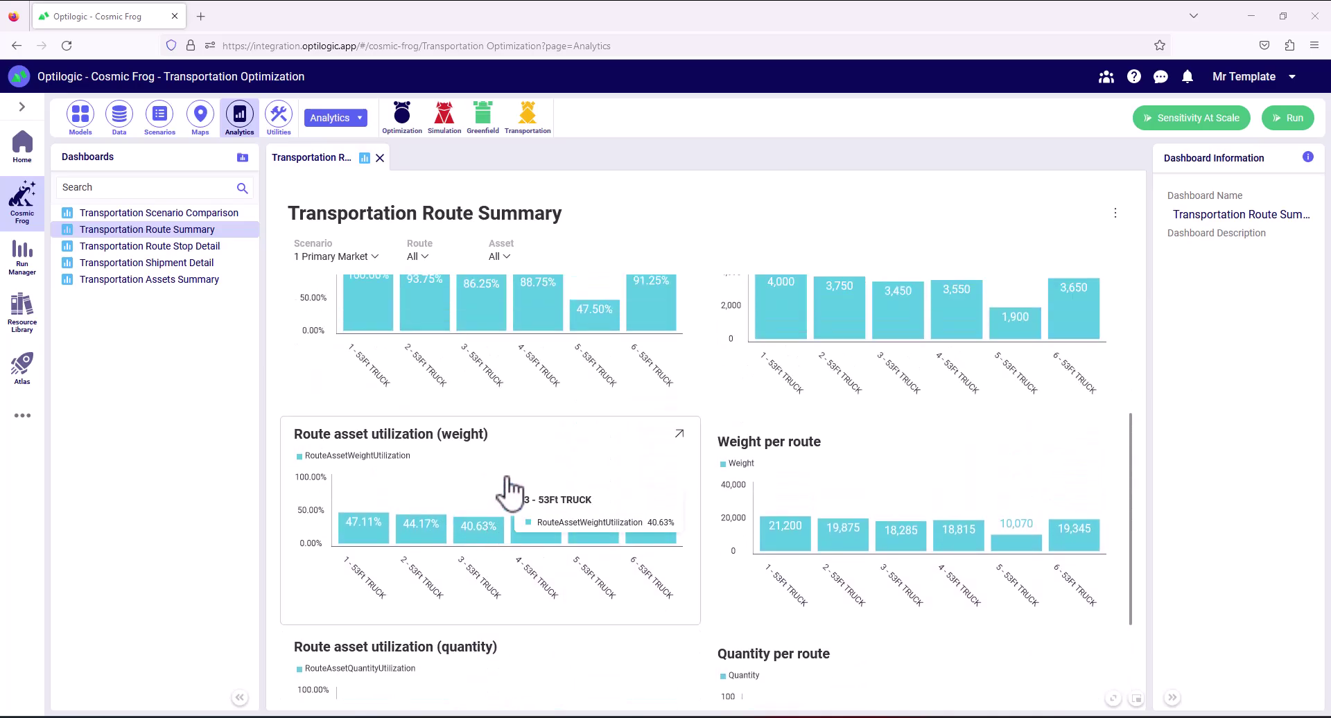
pyautogui.scroll(1, 527, 451)
pyautogui.scroll(-1, 610, 471)
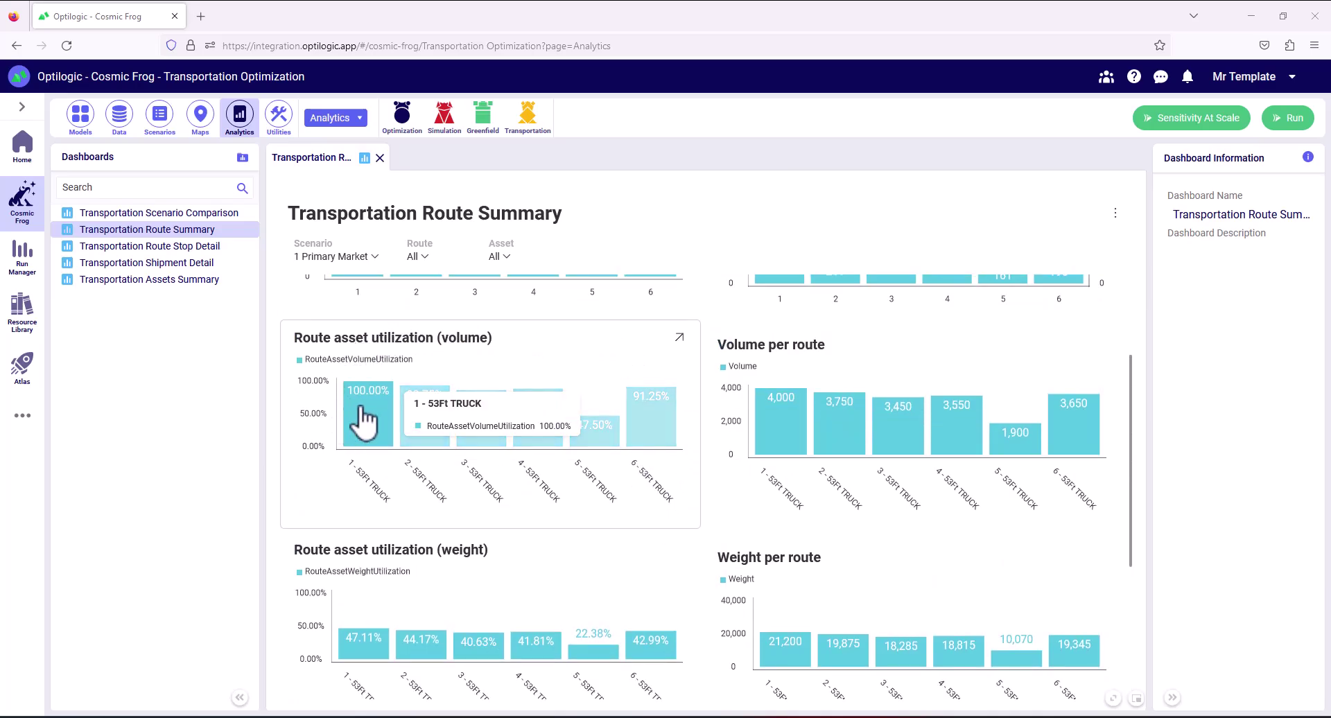
# - Compare the truck volume utilization of routes 5 and 6 with the other route charts for 1 Primary Market
pyautogui.moveTo(612, 445)
pyautogui.scroll(-1, 613, 447)
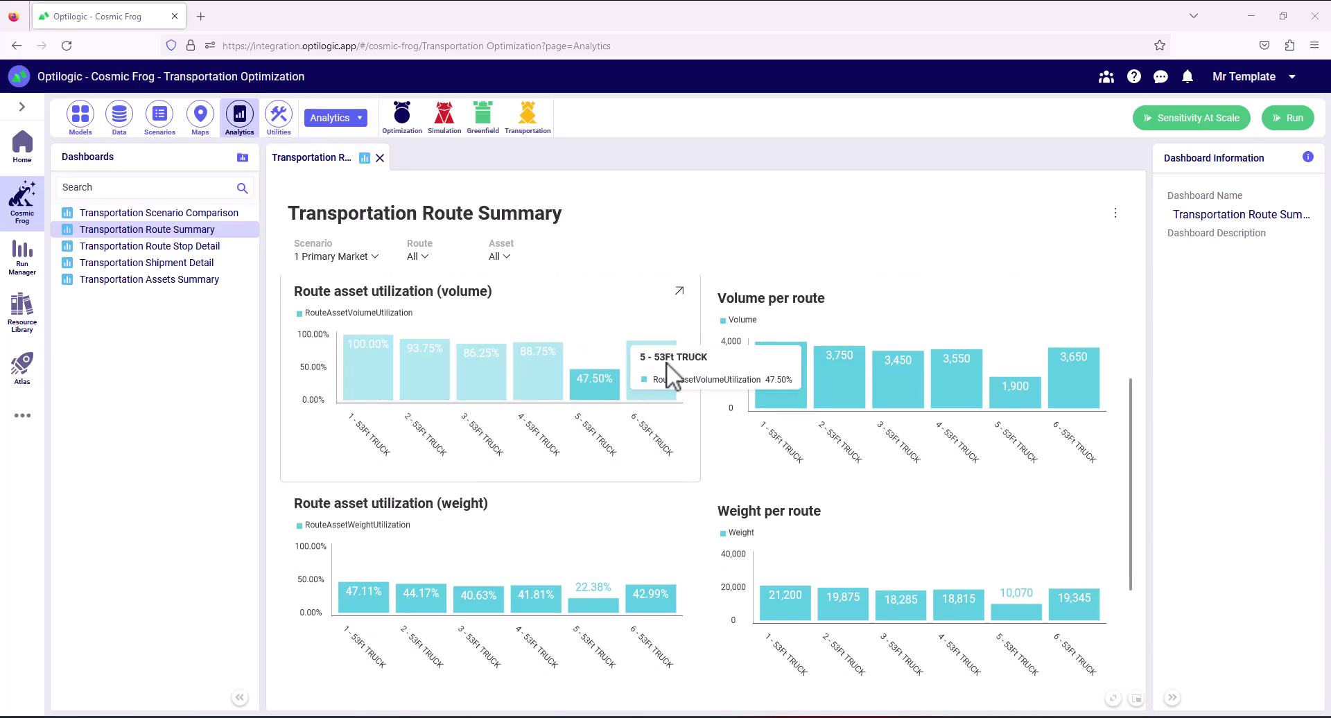
pyautogui.moveTo(662, 385)
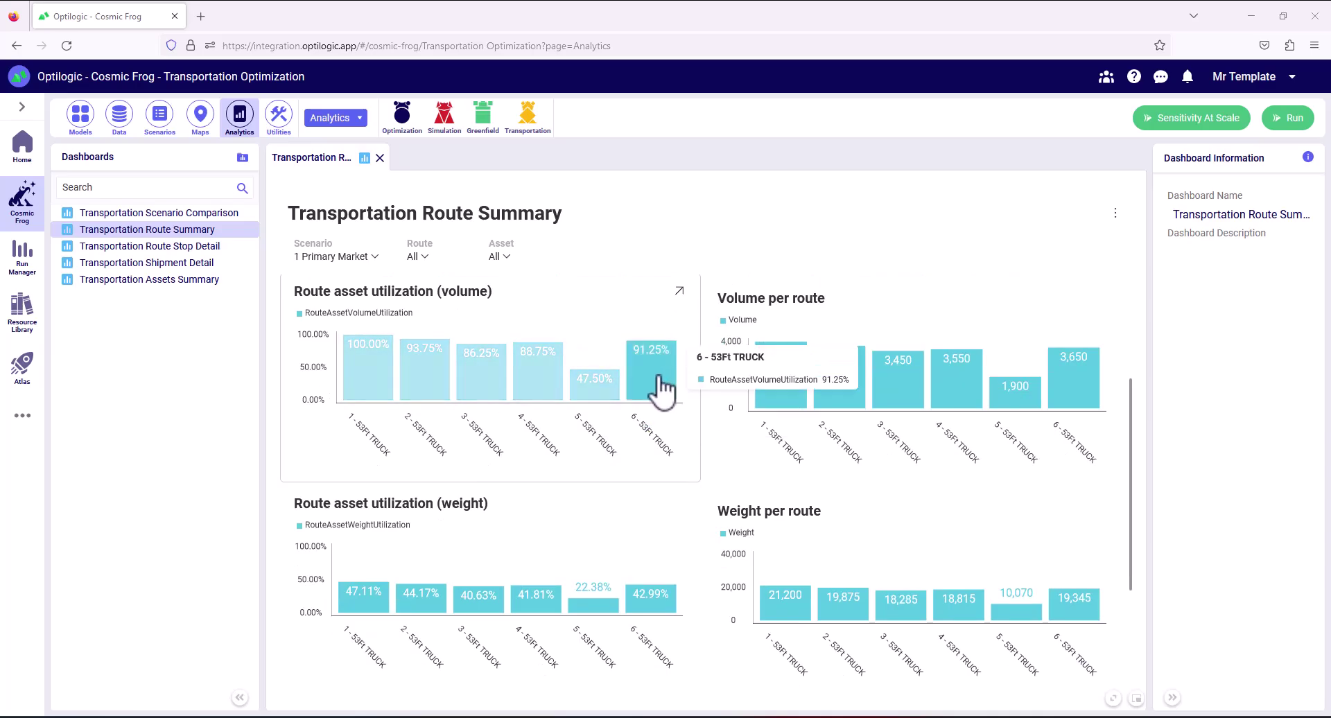
pyautogui.scroll(1, 662, 388)
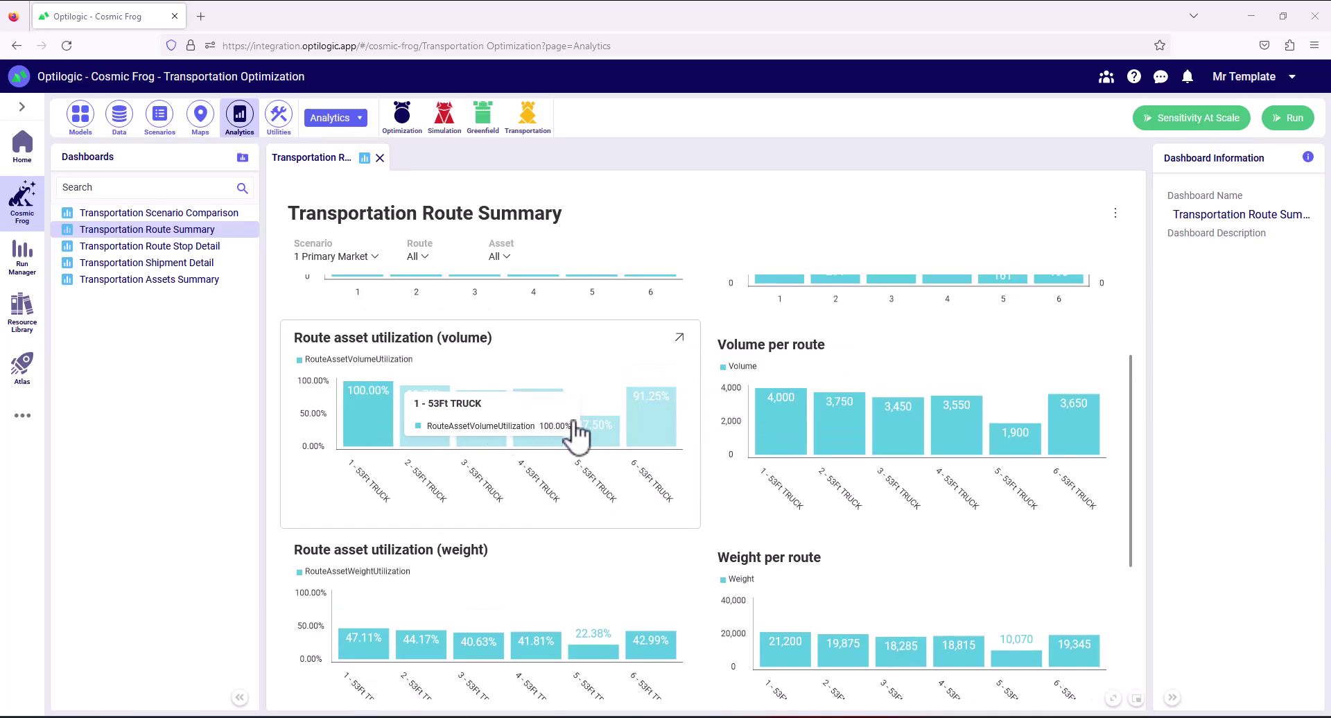
pyautogui.scroll(-3, 603, 575)
pyautogui.scroll(-2, 538, 615)
pyautogui.scroll(4, 505, 499)
pyautogui.scroll(1, 598, 447)
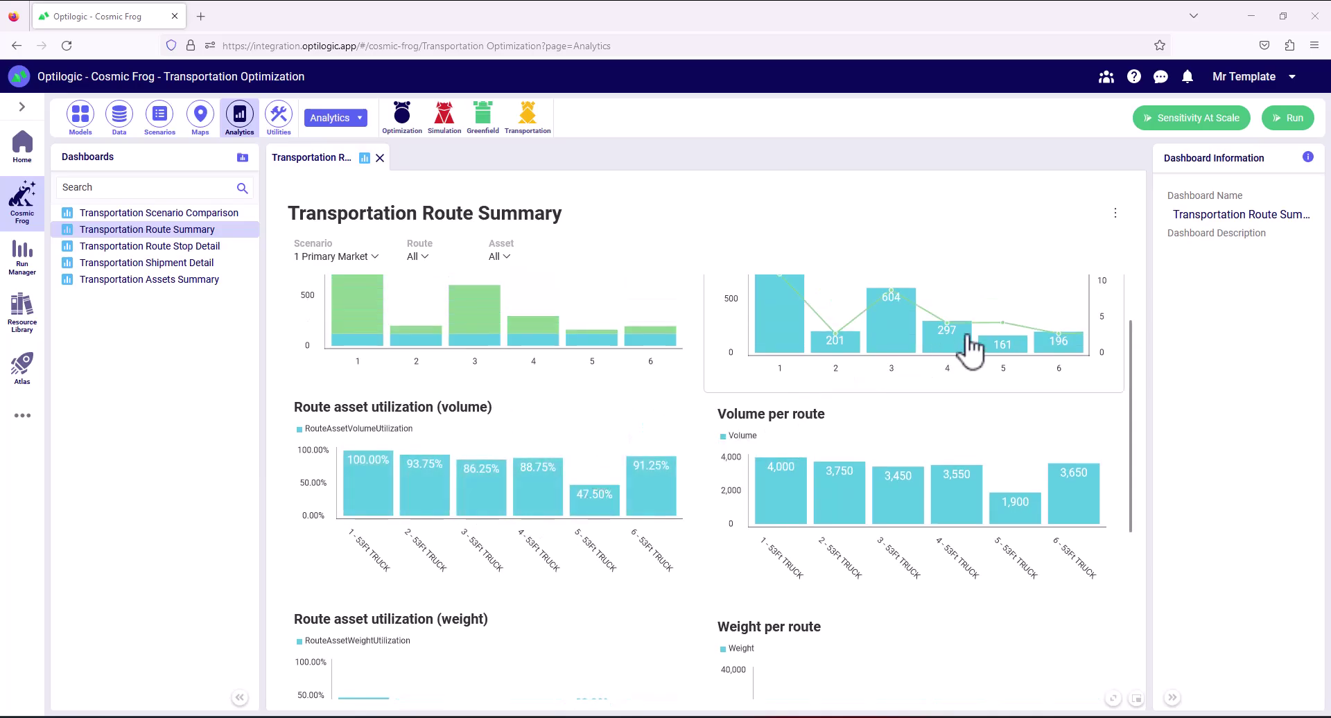
pyautogui.moveTo(601, 513)
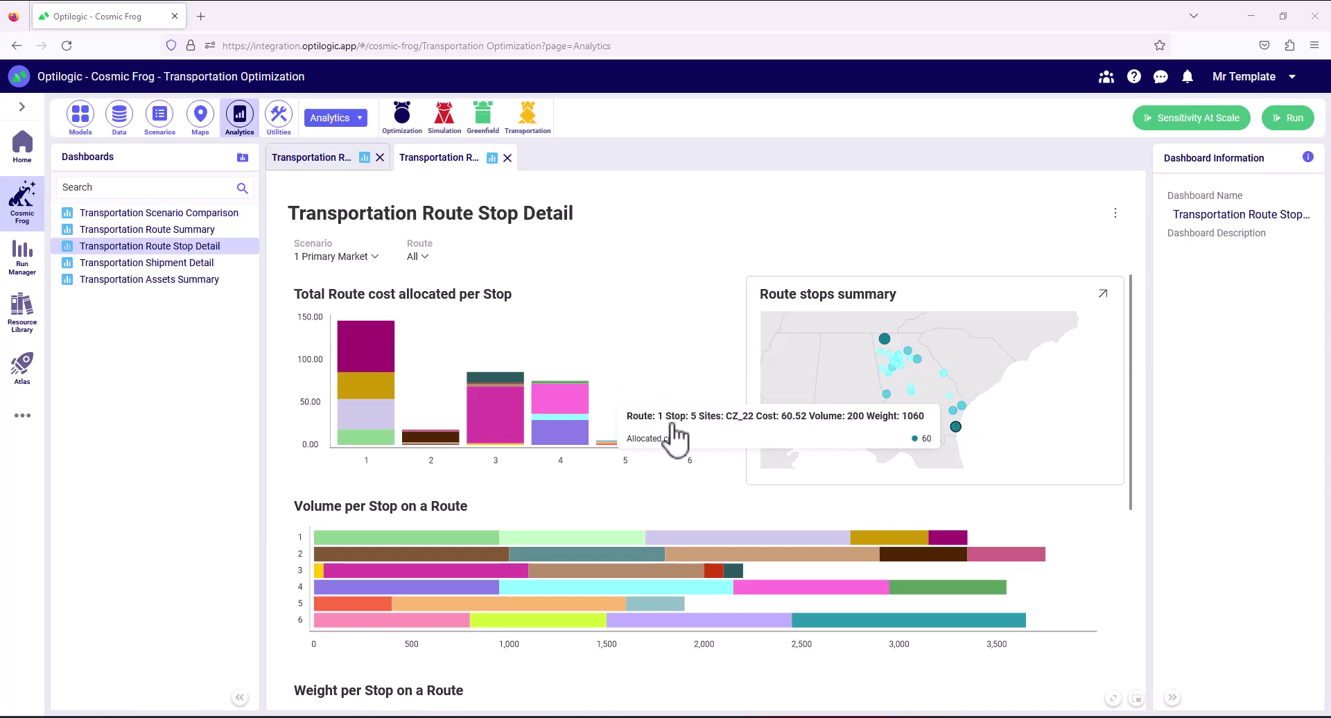
# - Examine the volume and weight per stop on each route in the Transportation Route Stop Detail dashboard
pyautogui.scroll(-3, 624, 510)
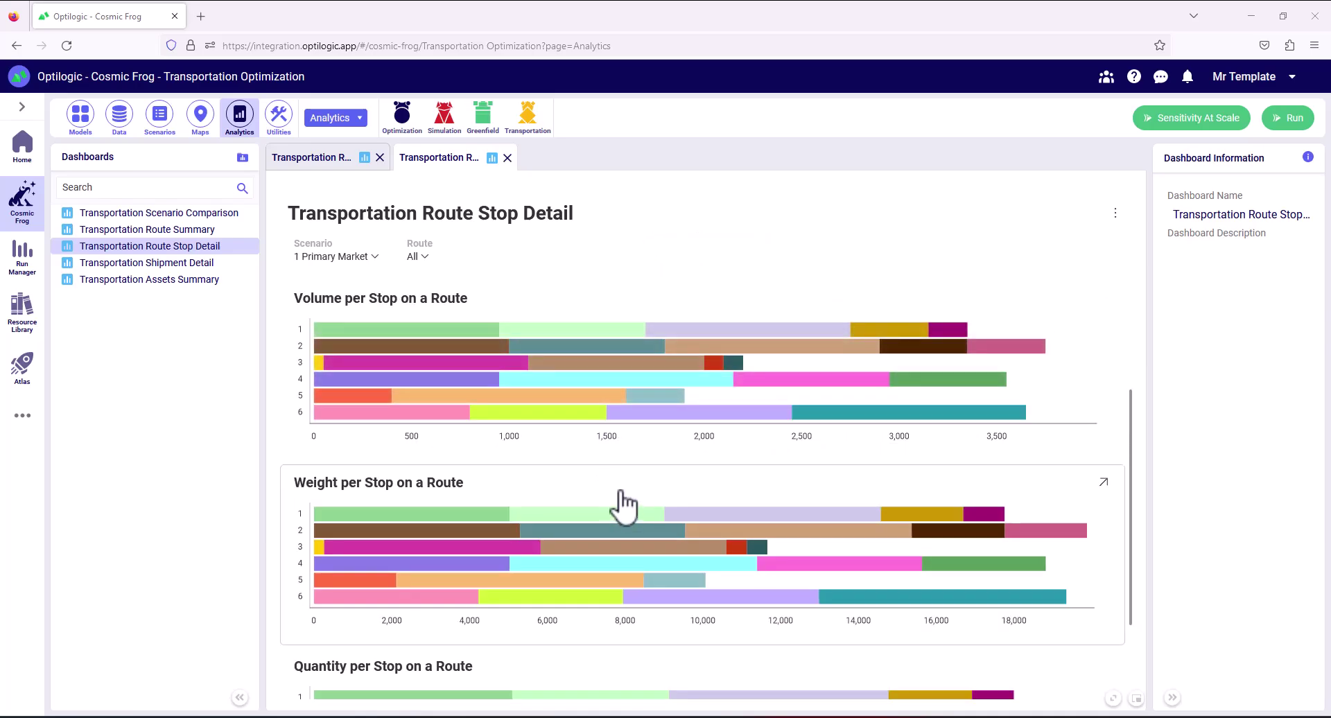
pyautogui.moveTo(600, 378)
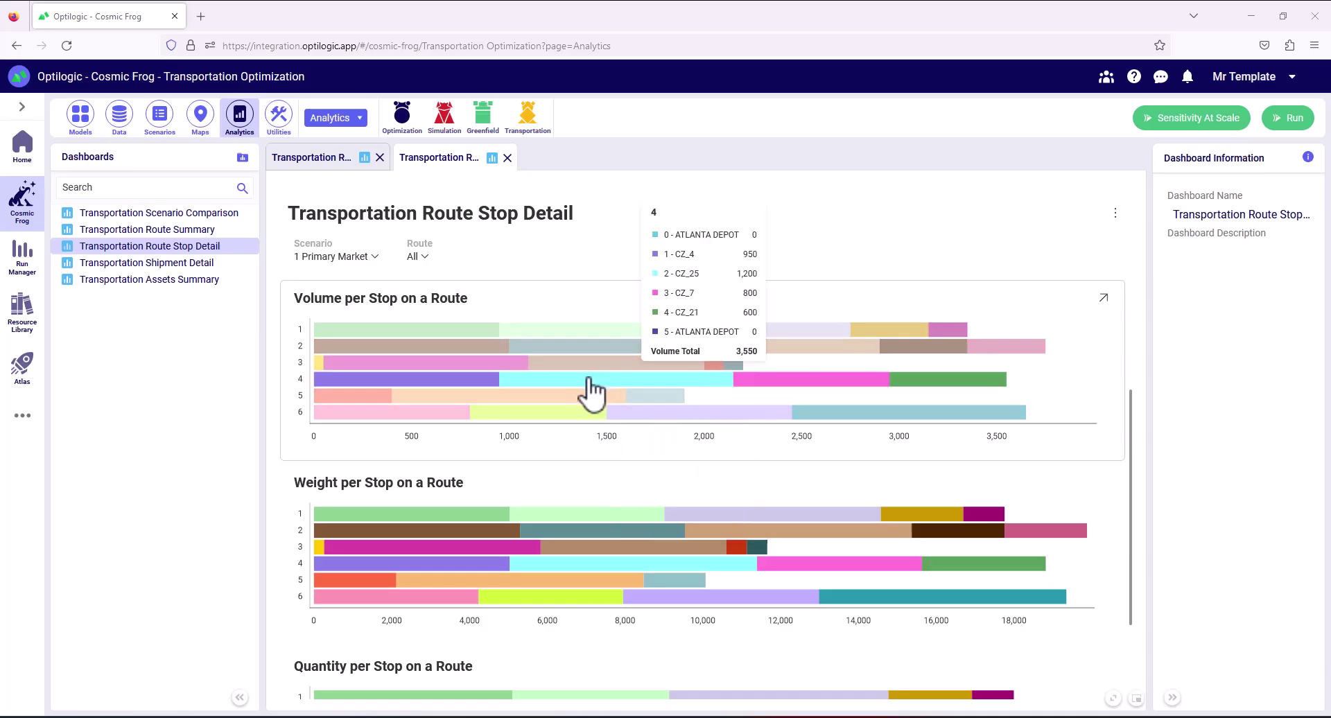
pyautogui.moveTo(580, 534)
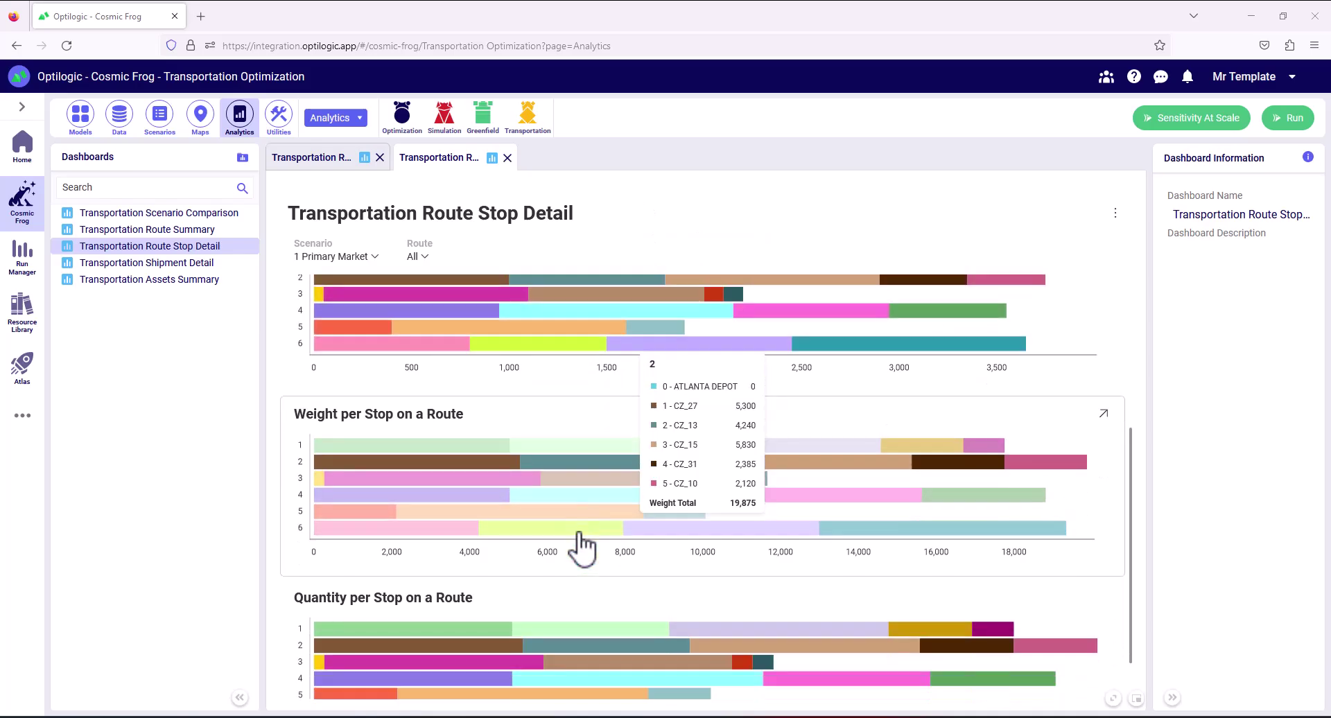
pyautogui.scroll(-1, 581, 541)
# - Filter the Transportation Route Stop Detail dashboard to route 5 and inspect that route on the map
pyautogui.click(437, 303)
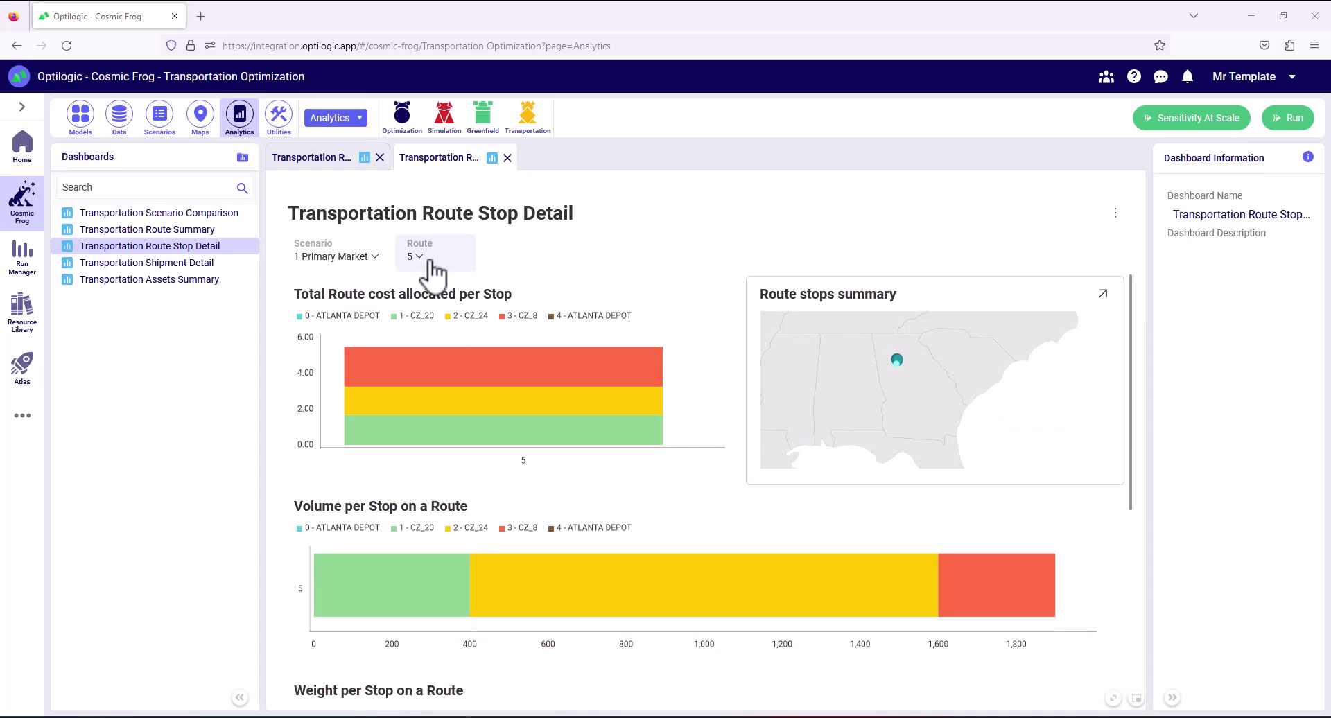
pyautogui.moveTo(511, 600)
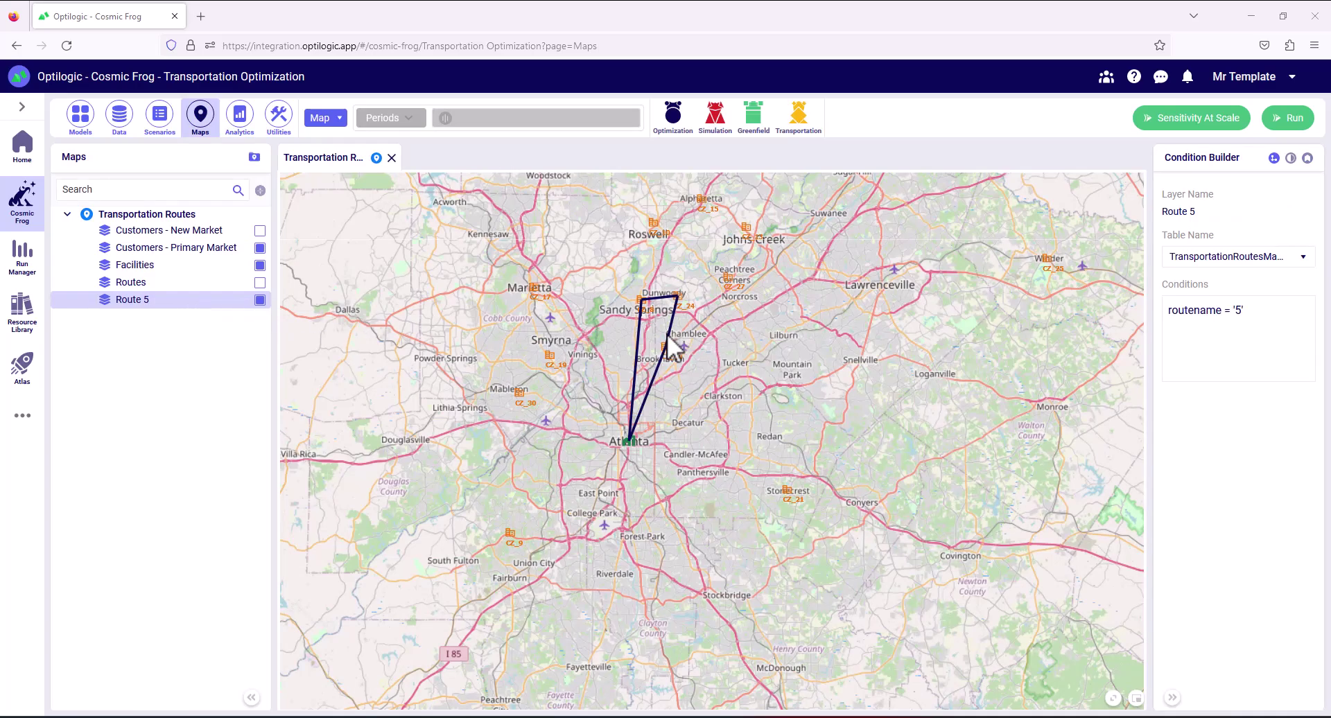
pyautogui.moveTo(669, 334)
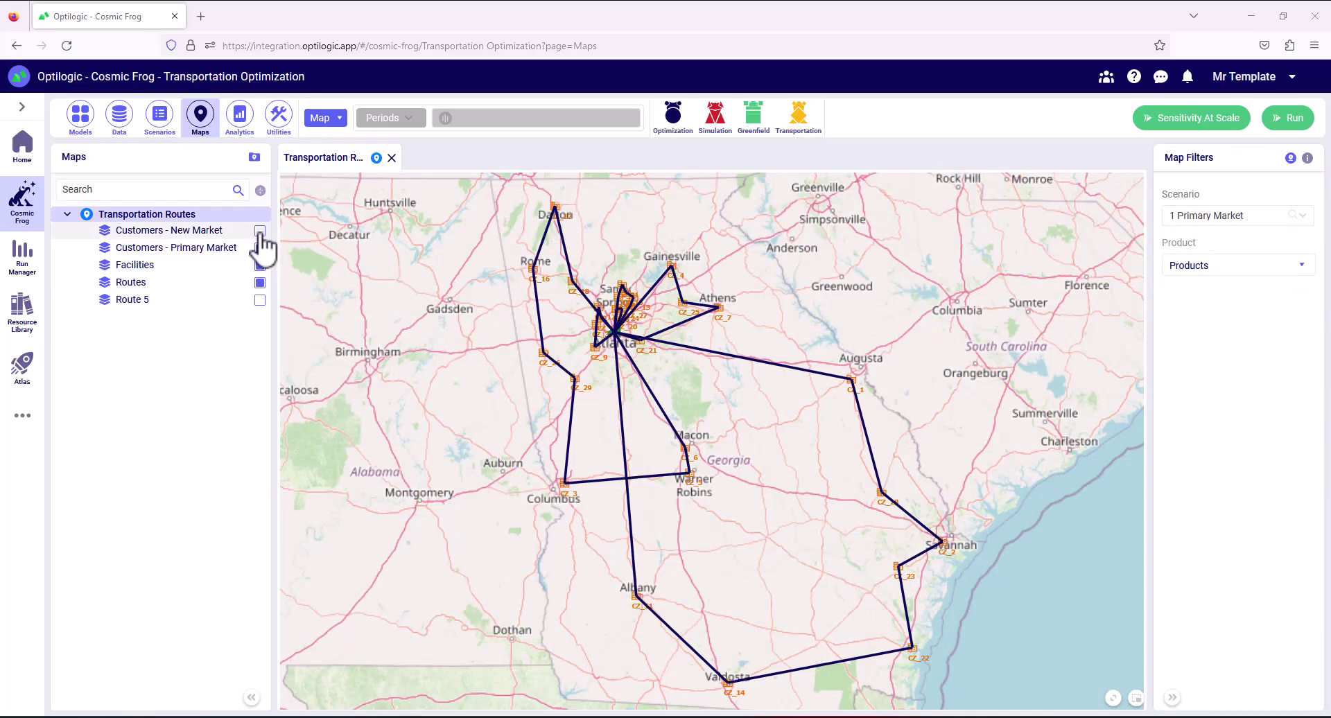
# - Display the Customers - New Market layer and set the Transportation Routes map scenario to 2 Secondary Market
pyautogui.click(260, 232)
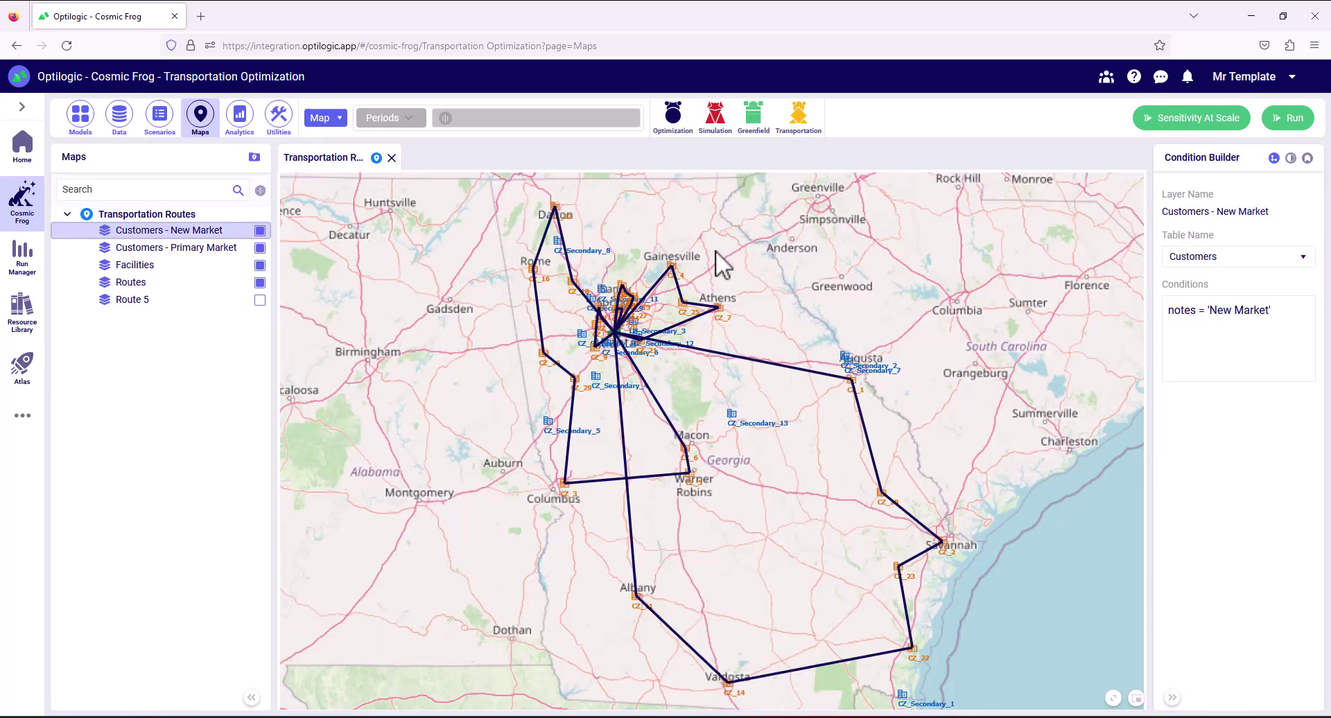
pyautogui.click(188, 216)
pyautogui.click(1255, 220)
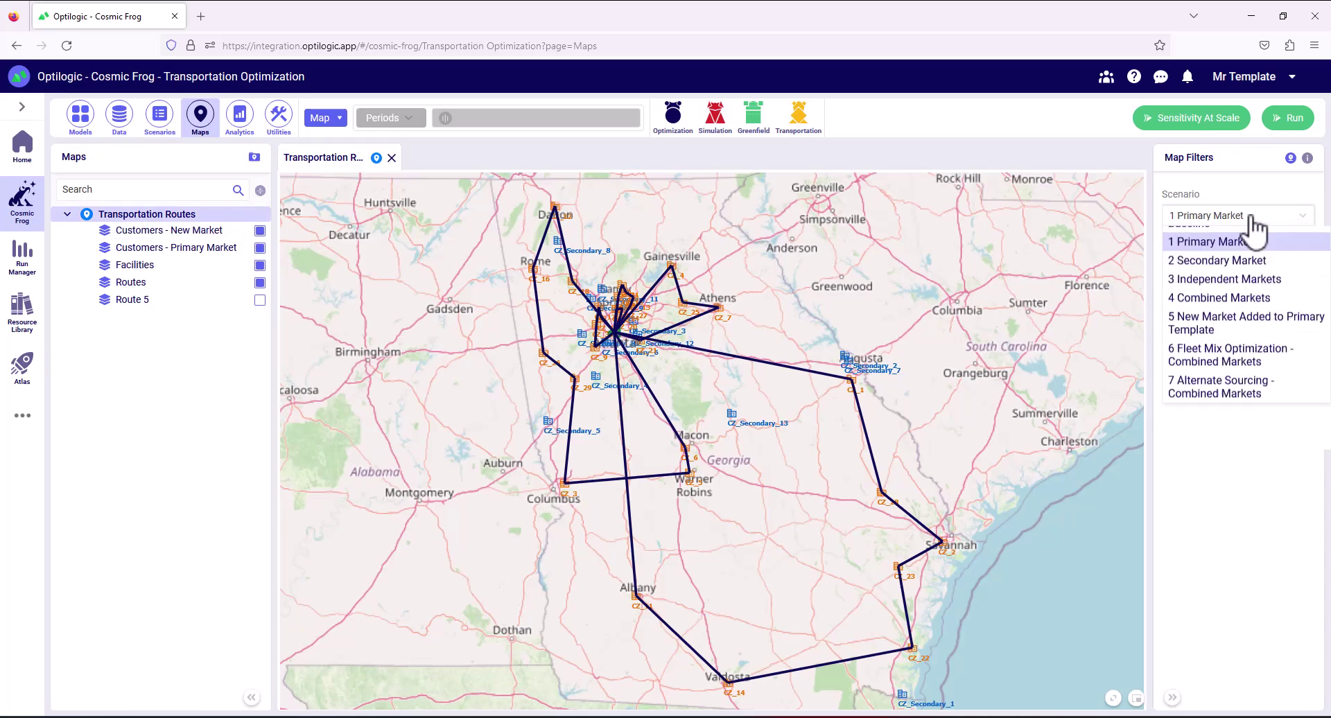
pyautogui.click(1222, 310)
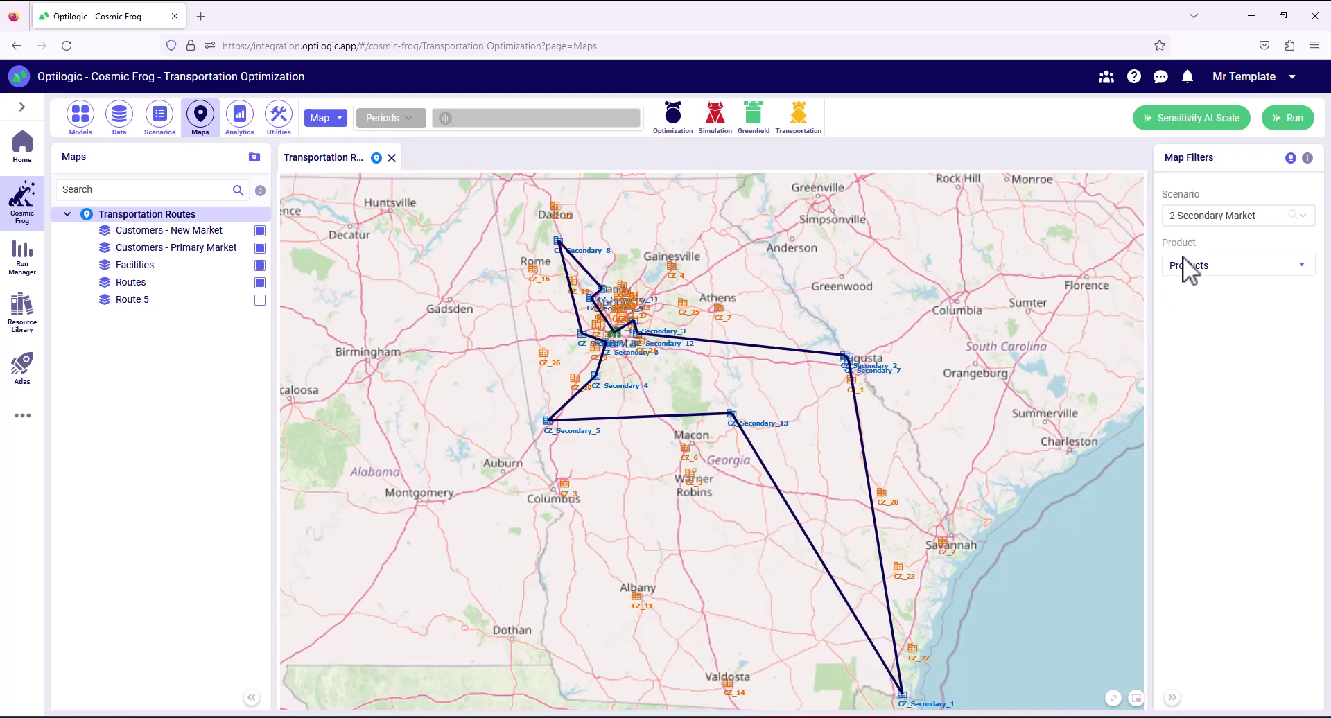
# - Show the map routes for scenario 3 Independent Markets, followed by those for 4 Combined Markets
pyautogui.click(1233, 220)
pyautogui.click(1214, 326)
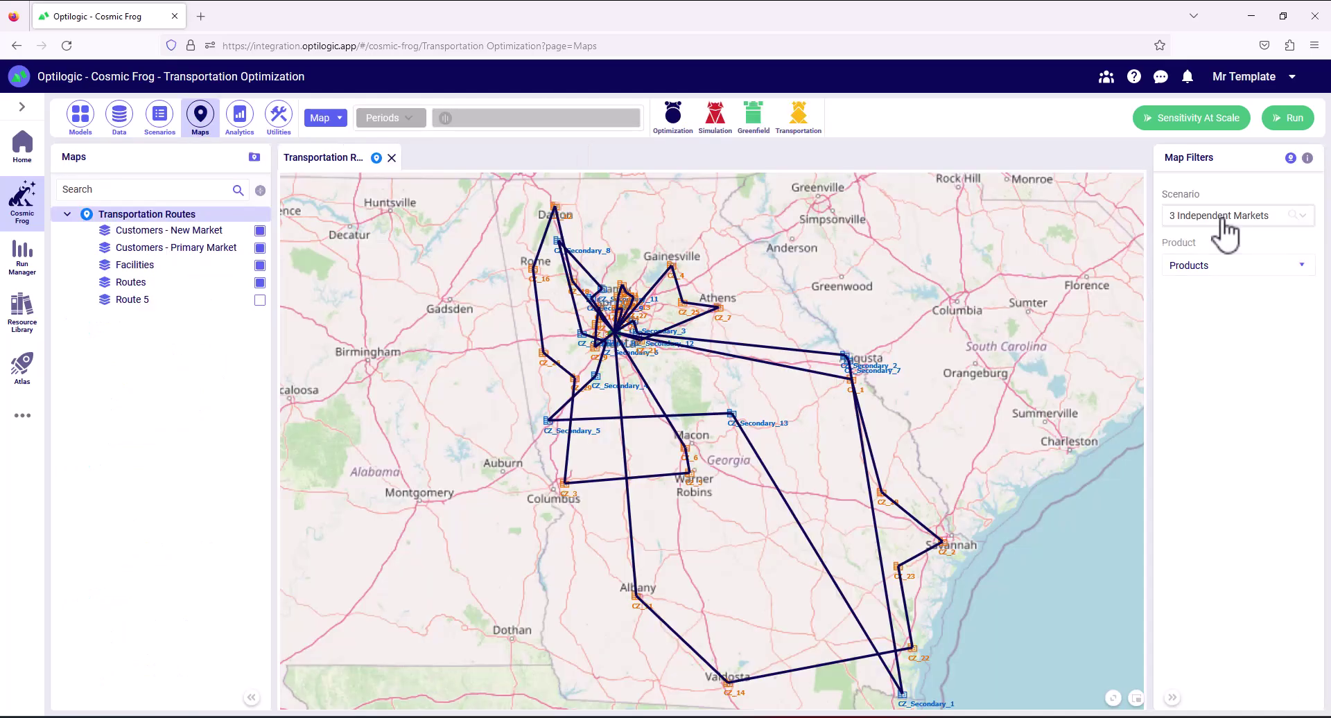
pyautogui.click(1222, 217)
pyautogui.click(1211, 343)
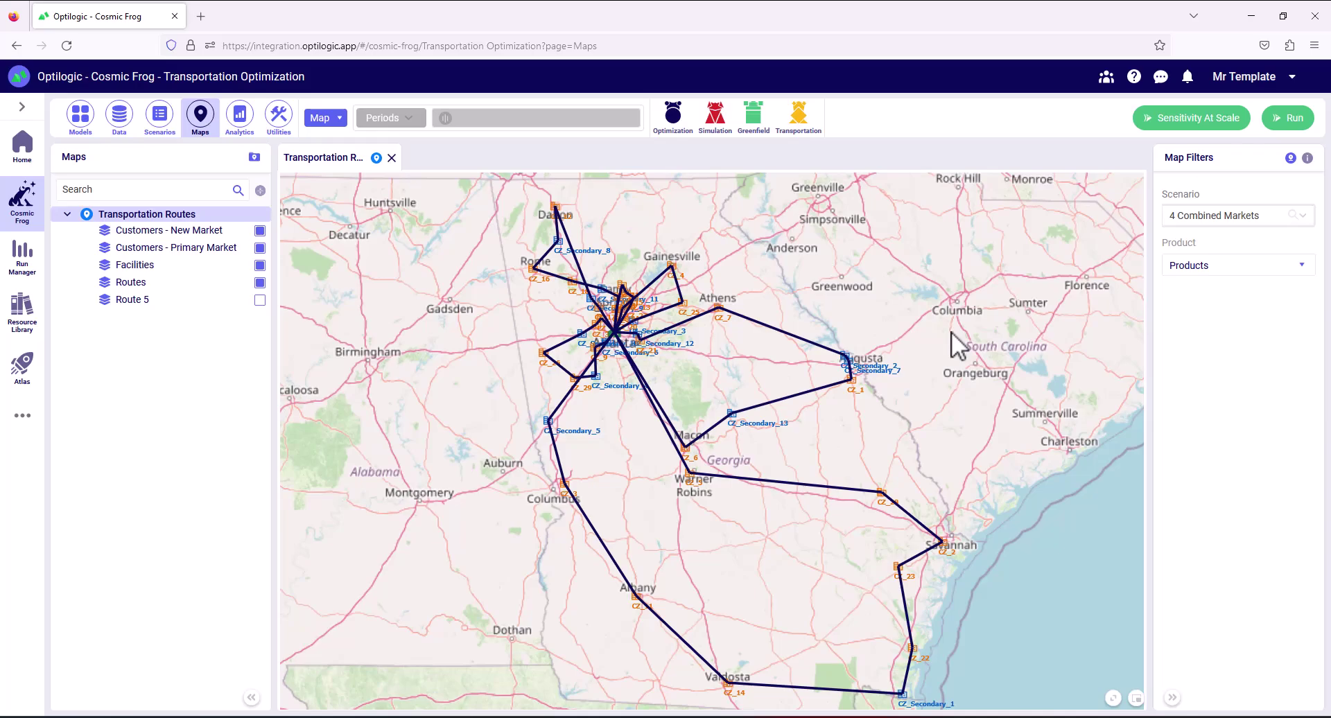
# - Open the Transportation Scenario Comparison dashboard and compare total transportation cost and unit cost across the market scenarios
pyautogui.click(243, 119)
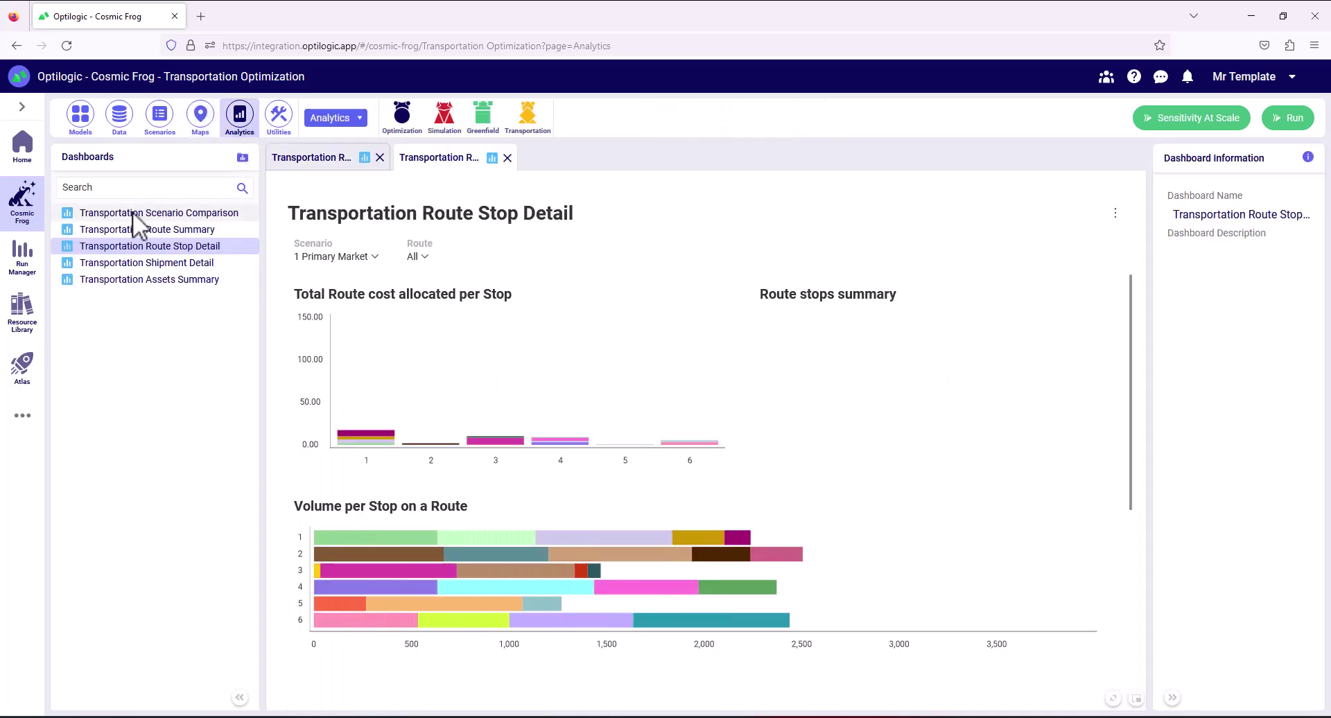
pyautogui.click(134, 212)
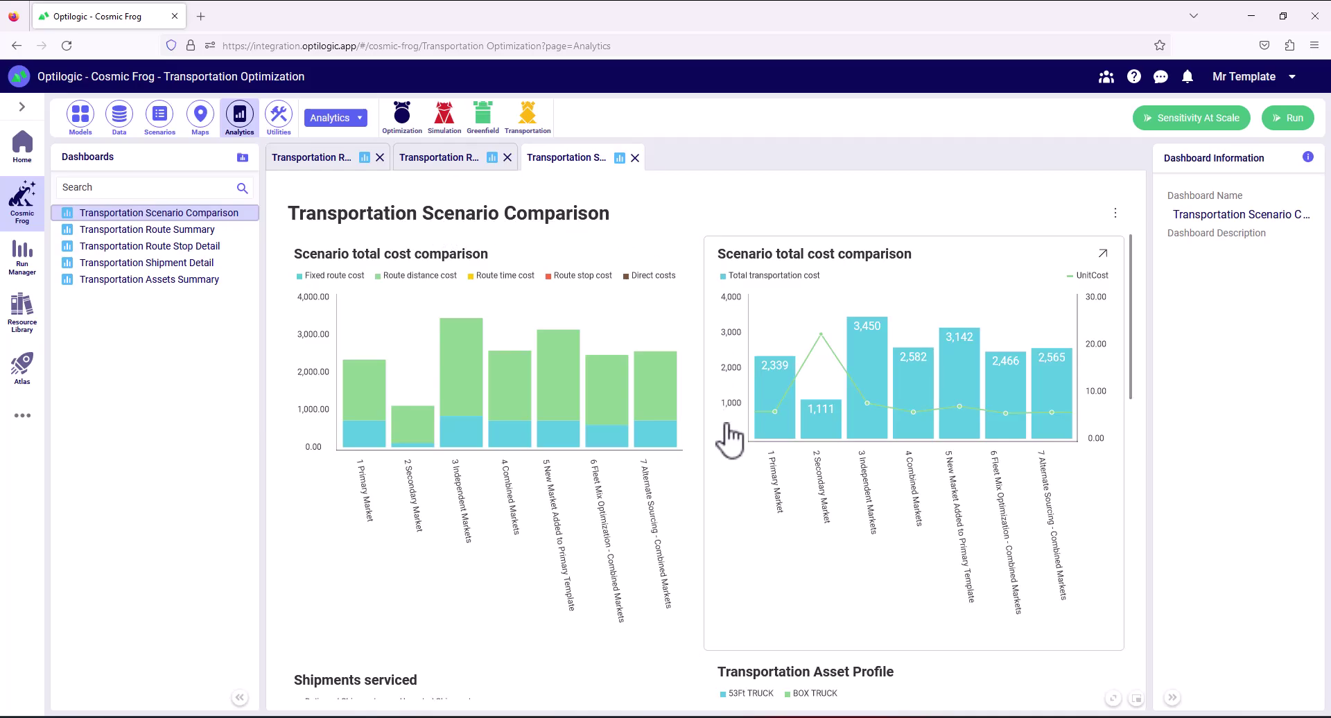
pyautogui.moveTo(420, 444)
pyautogui.moveTo(374, 419)
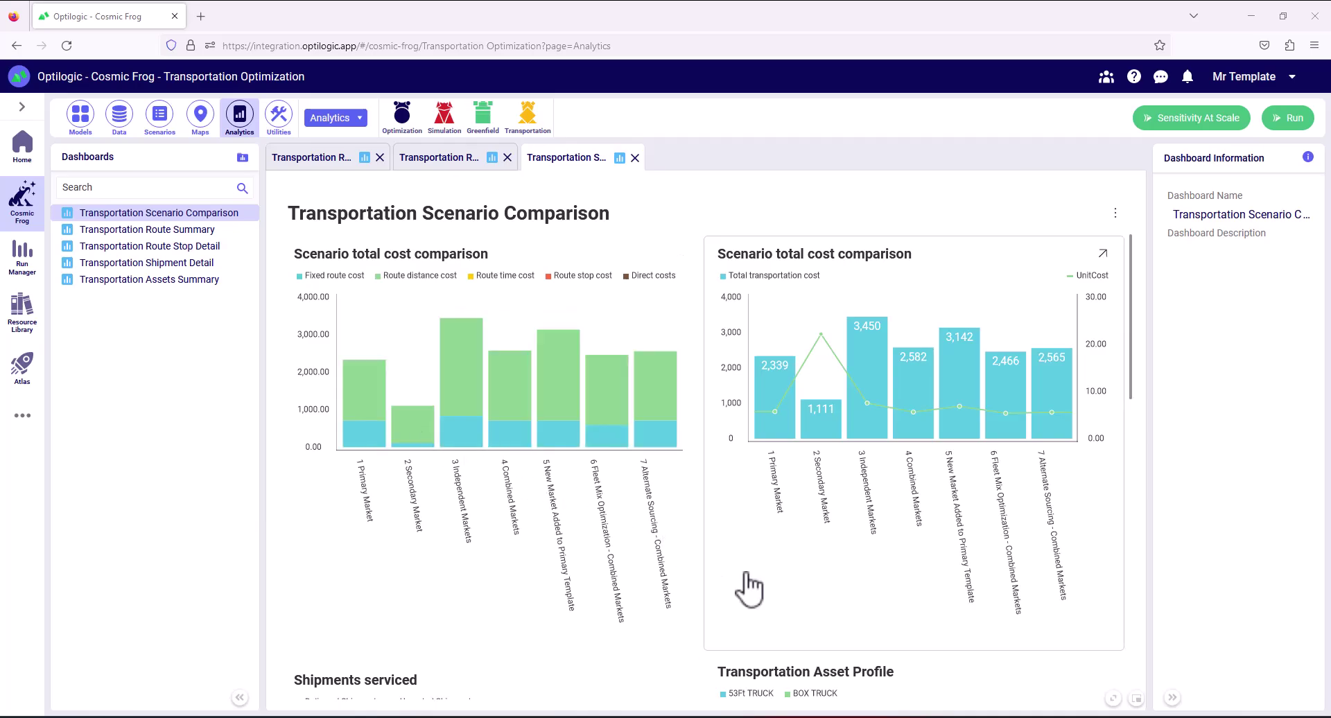
pyautogui.moveTo(779, 440)
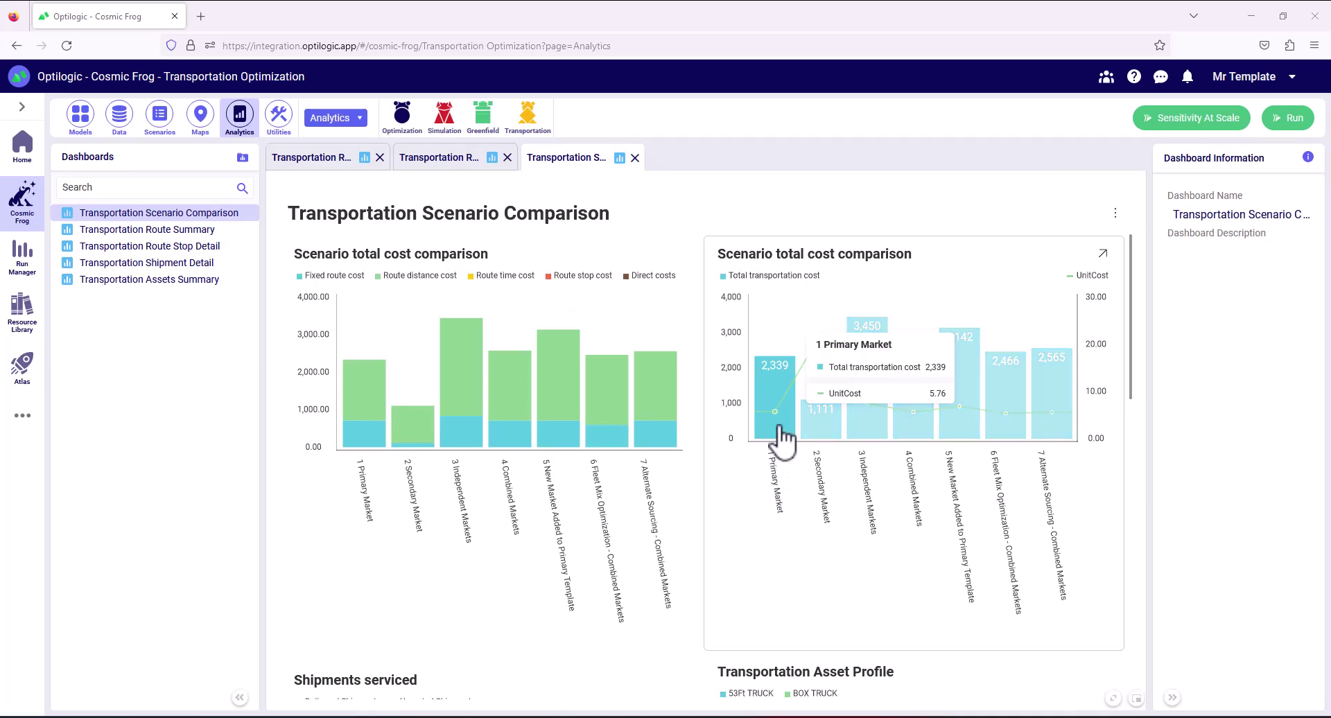
pyautogui.moveTo(870, 436)
pyautogui.moveTo(823, 432)
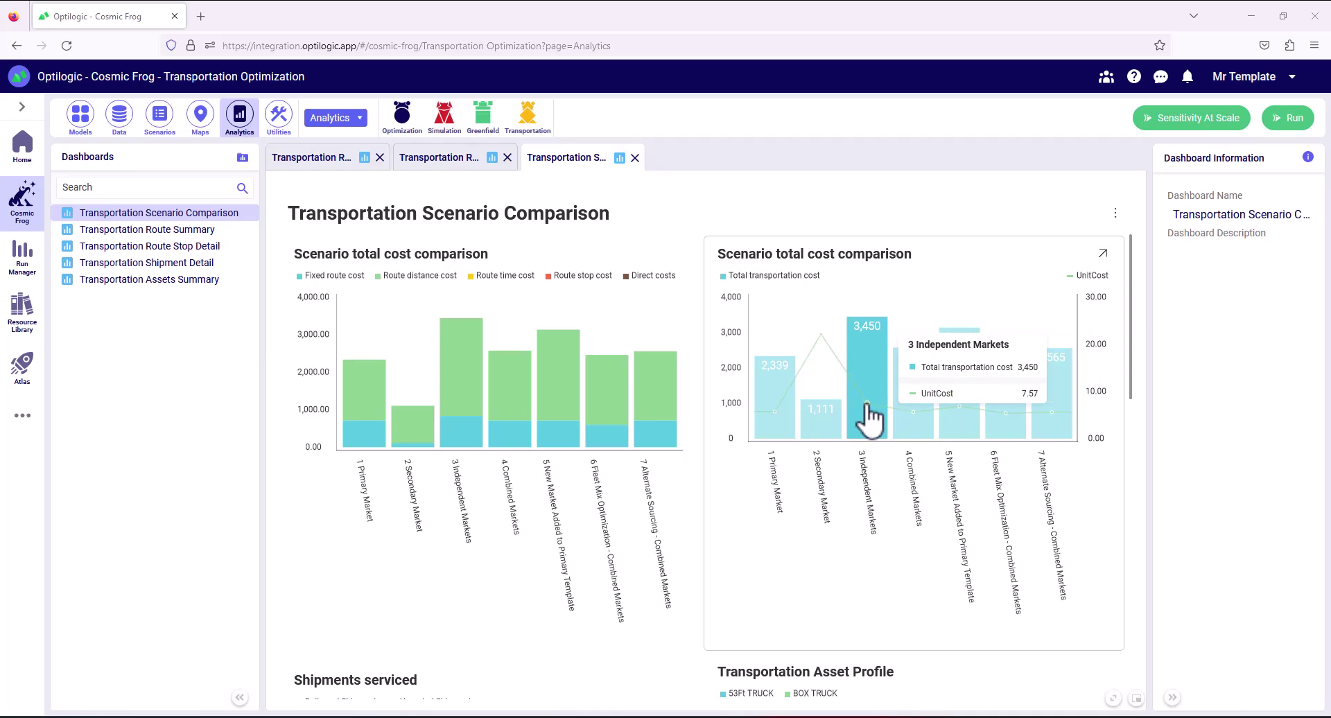
pyautogui.click(916, 424)
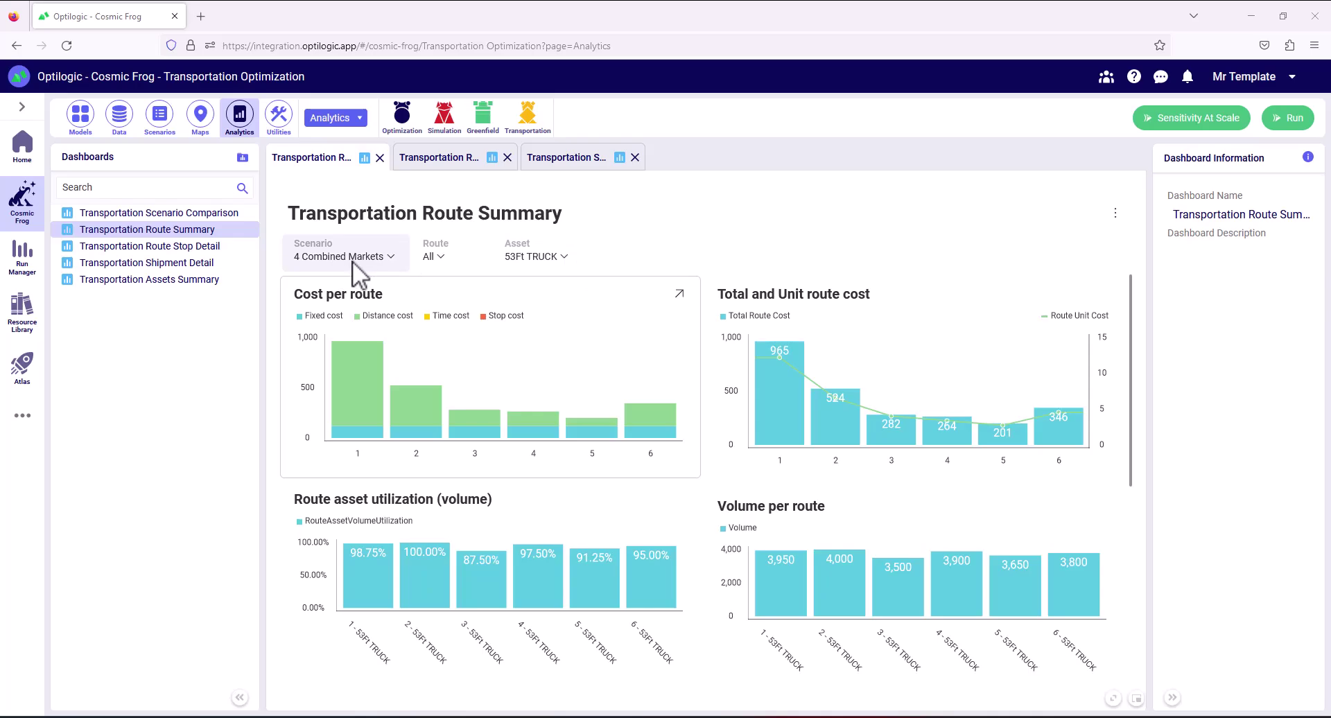
# - Review route utilization and volume, plus per-stop costs and volumes, for 4 Combined Markets in the Transportation Route Summary and Route Stop Detail dashboards
pyautogui.scroll(-1, 412, 398)
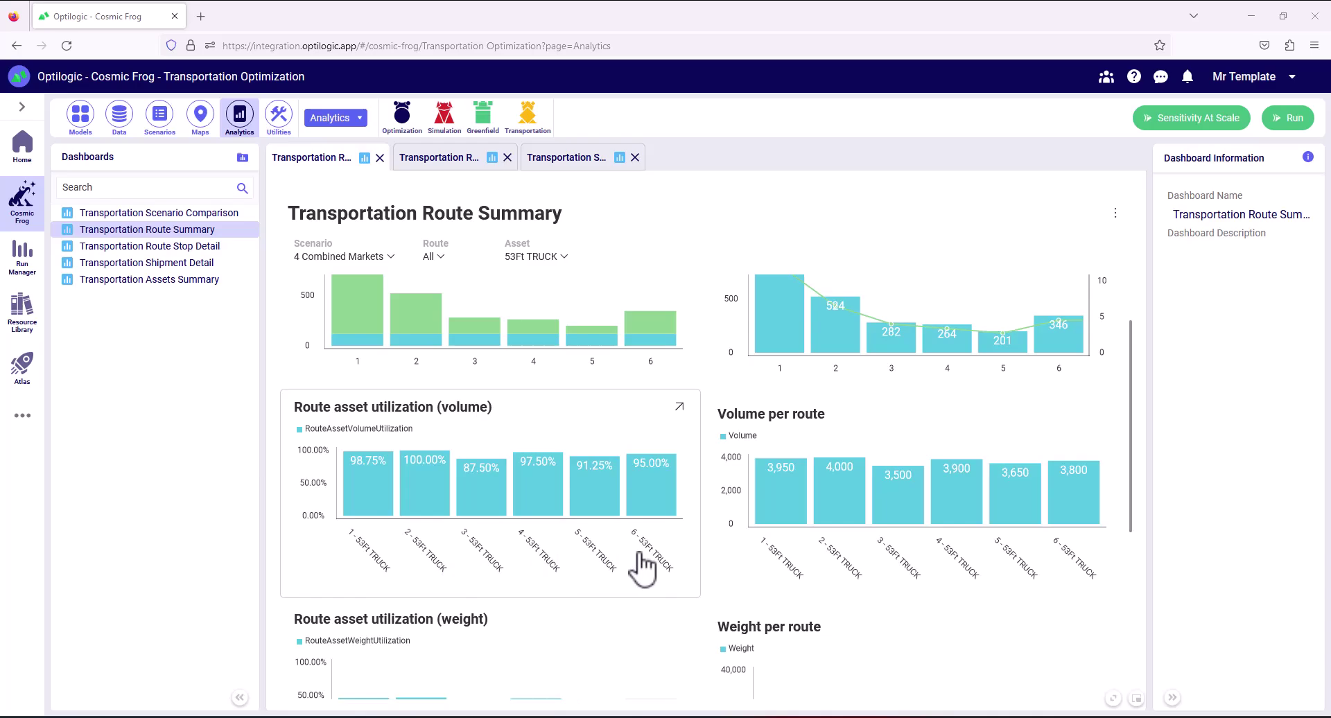
pyautogui.moveTo(592, 497)
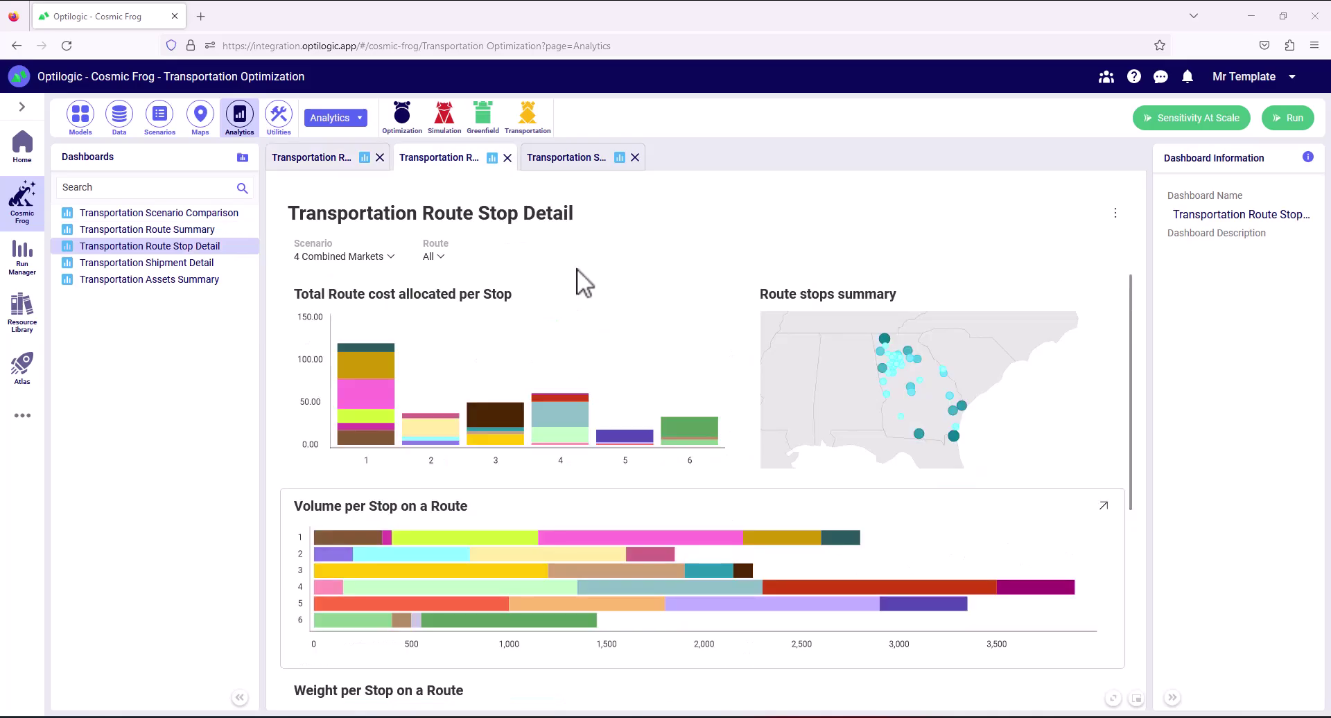
pyautogui.moveTo(629, 438)
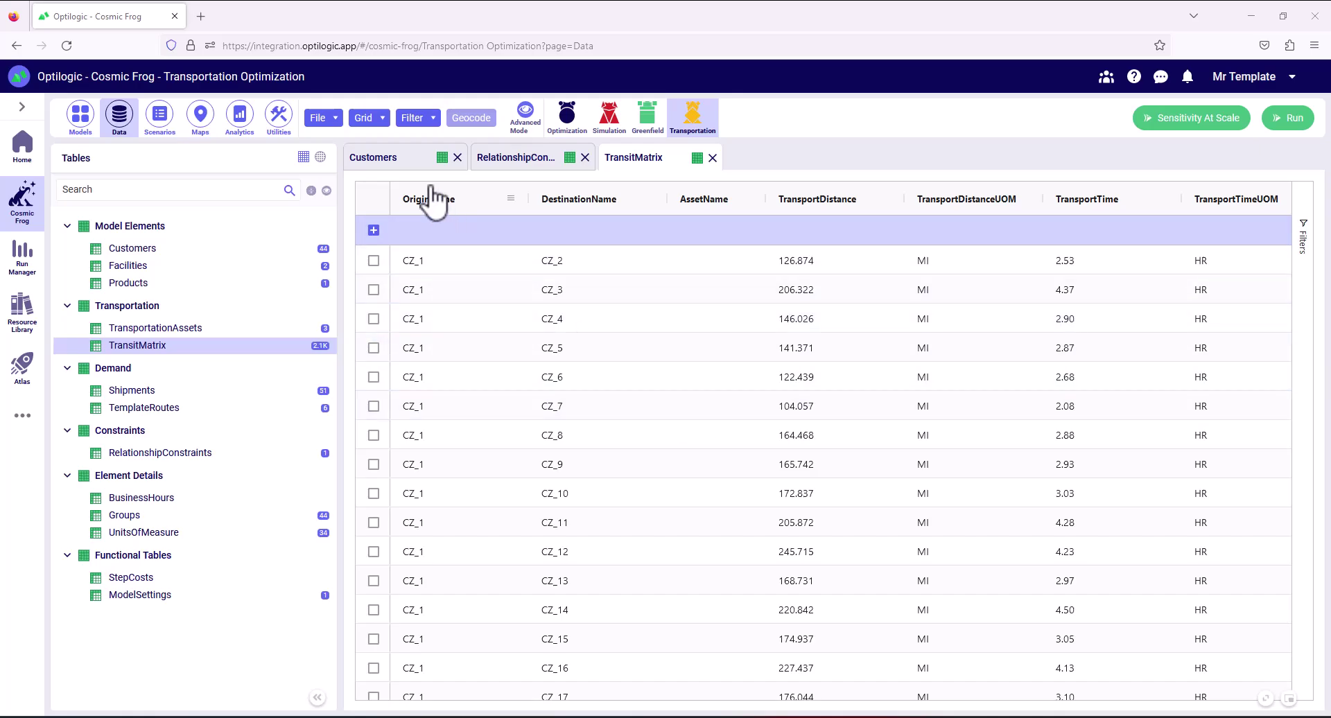
# - Show the map routes for 5 New Market Added to Primary Template and compare that scenario's total and unit cost with 4 Combined Markets
pyautogui.click(337, 123)
pyautogui.click(179, 349)
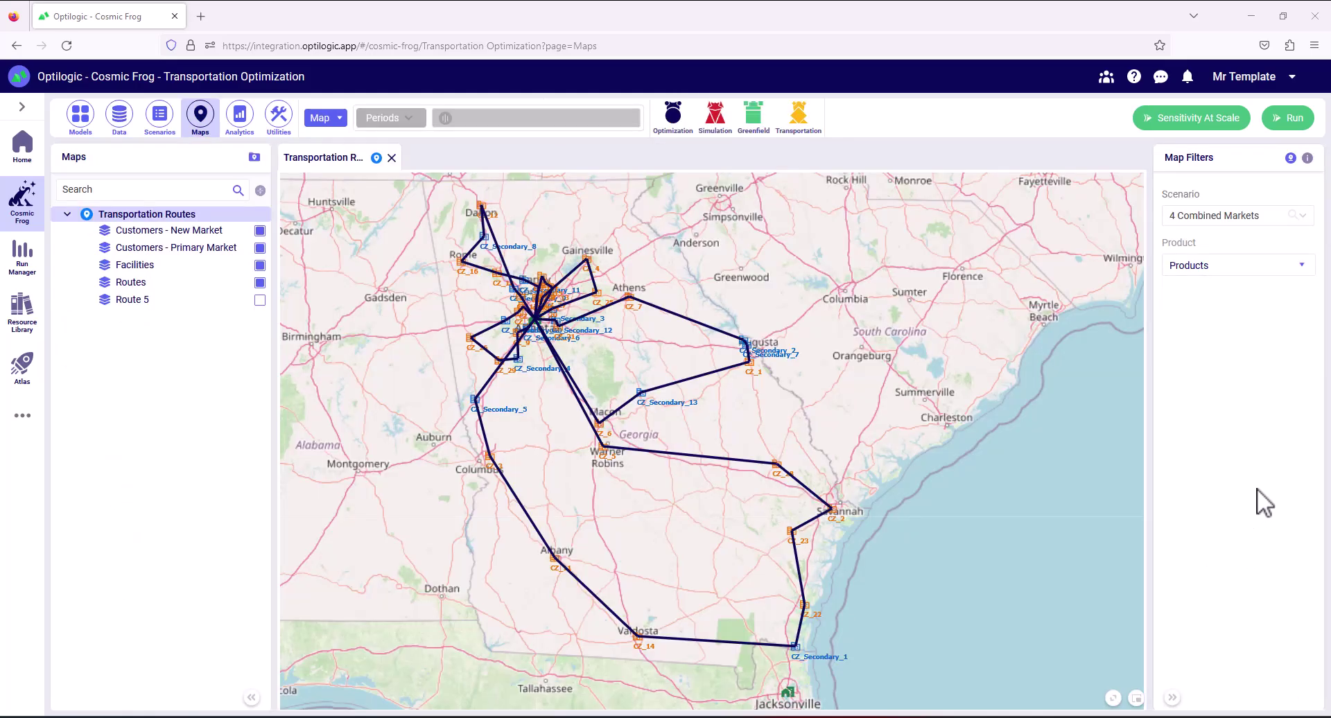
pyautogui.click(1306, 218)
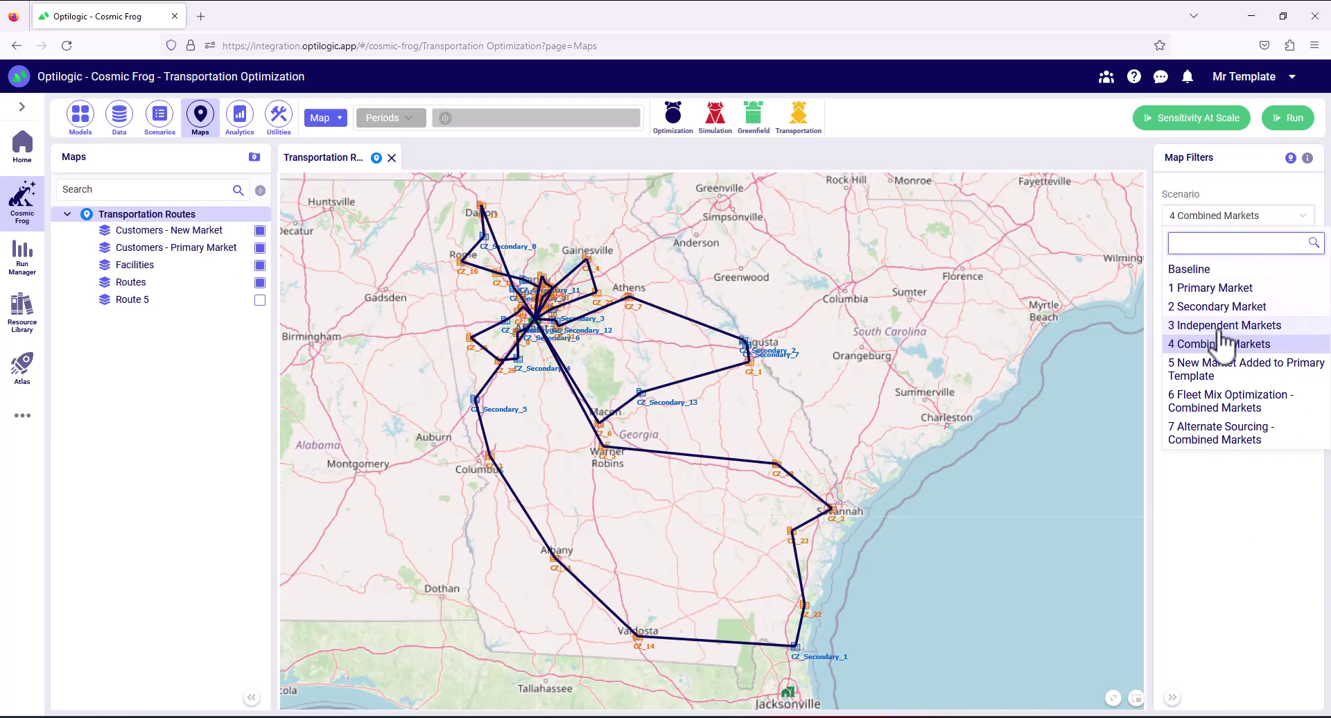
pyautogui.click(1210, 371)
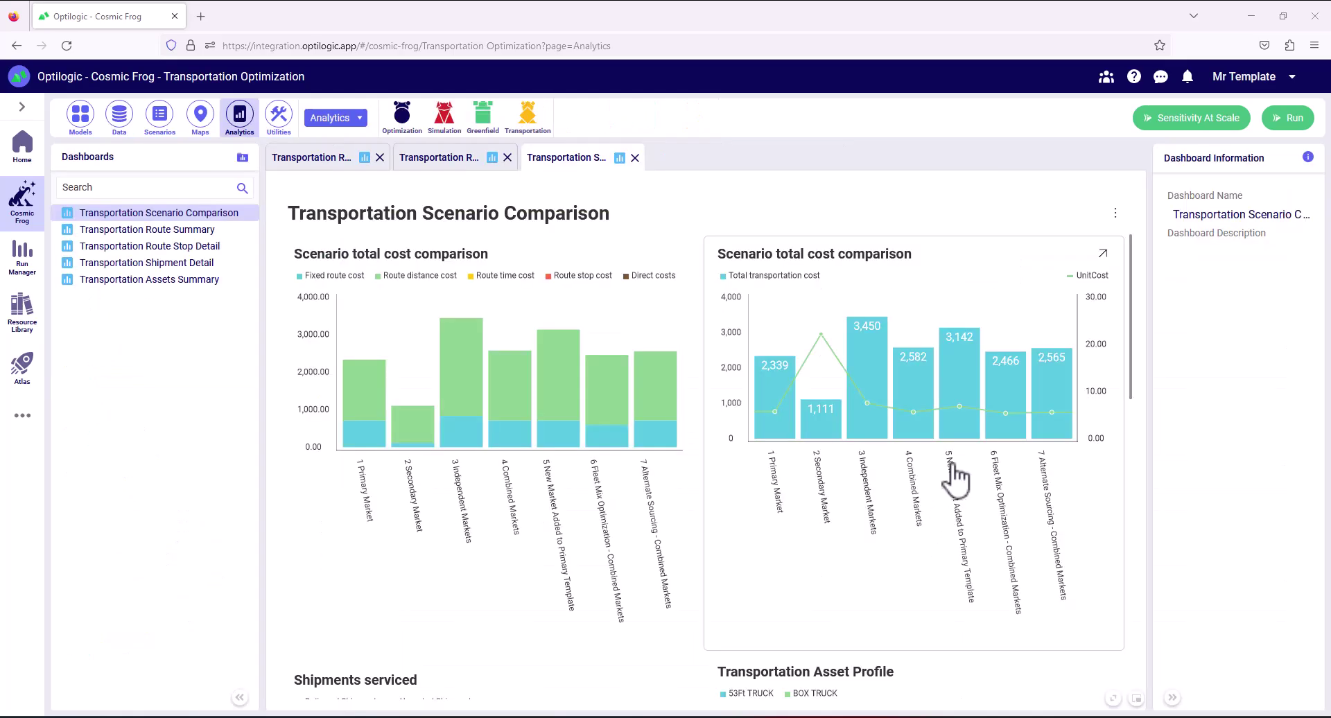
pyautogui.moveTo(959, 425)
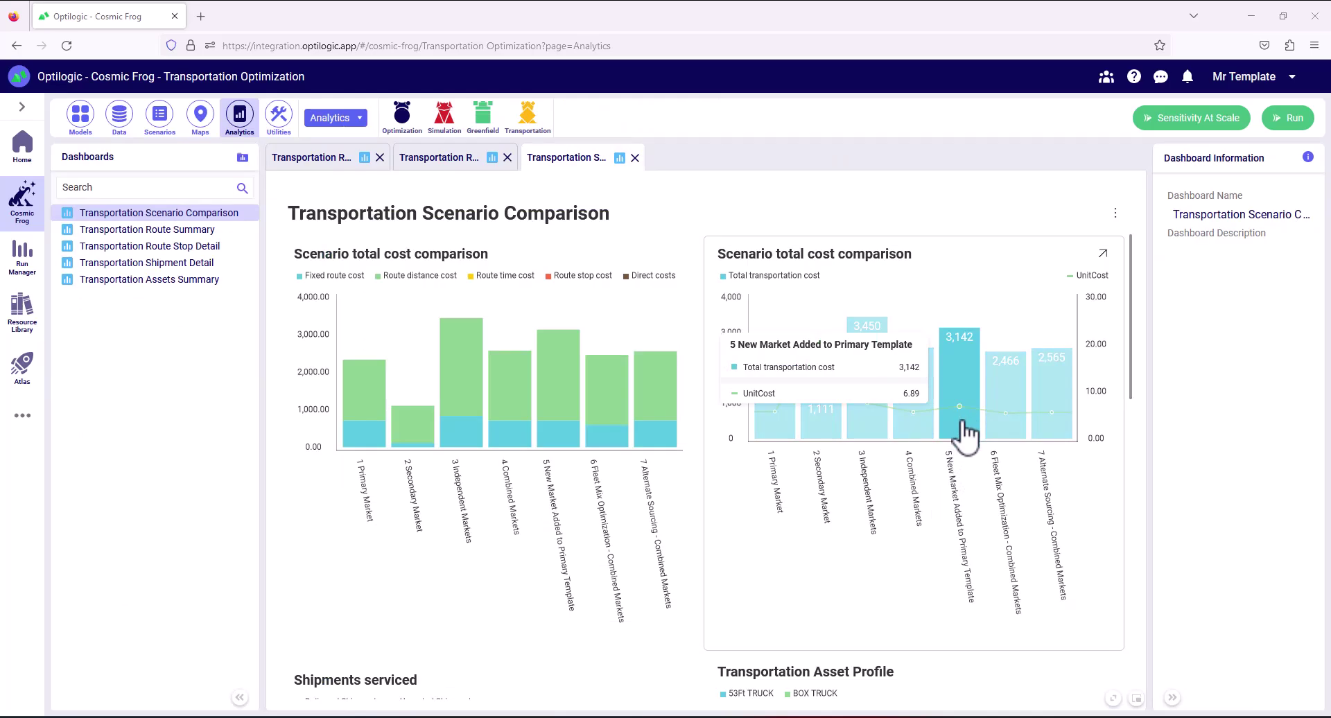
pyautogui.moveTo(922, 444)
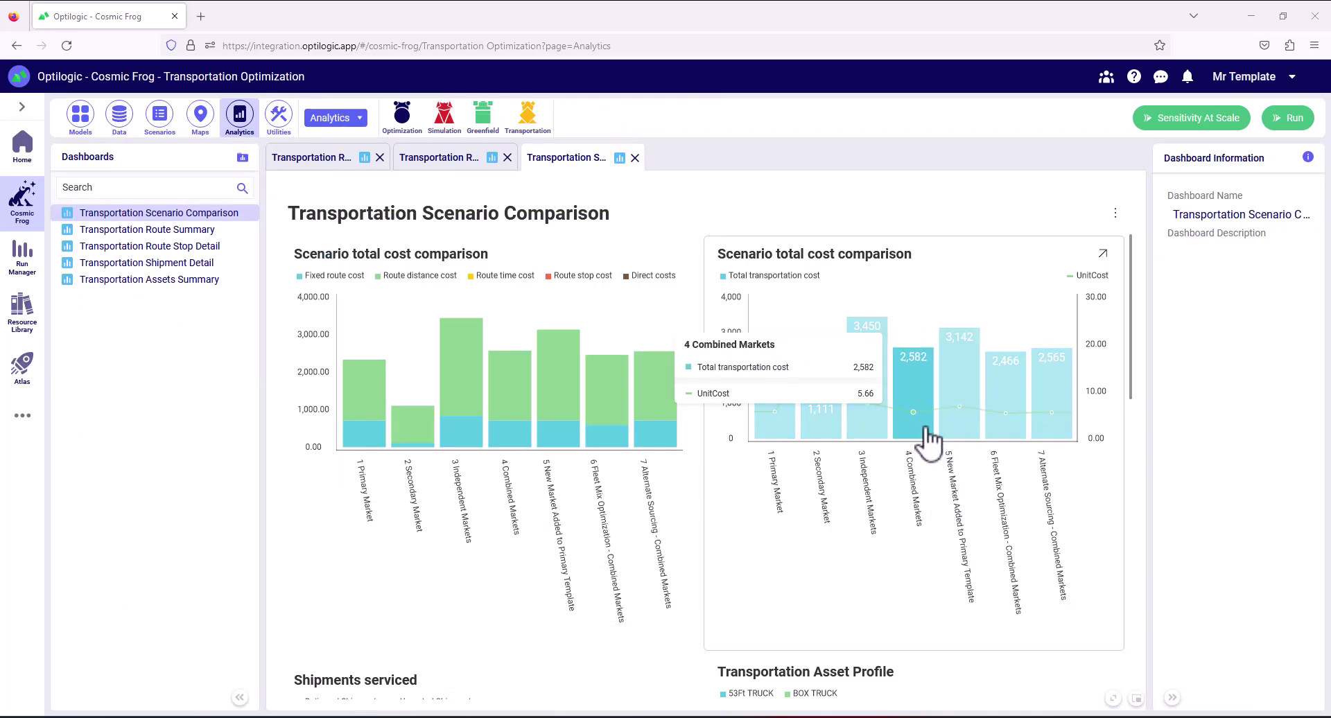
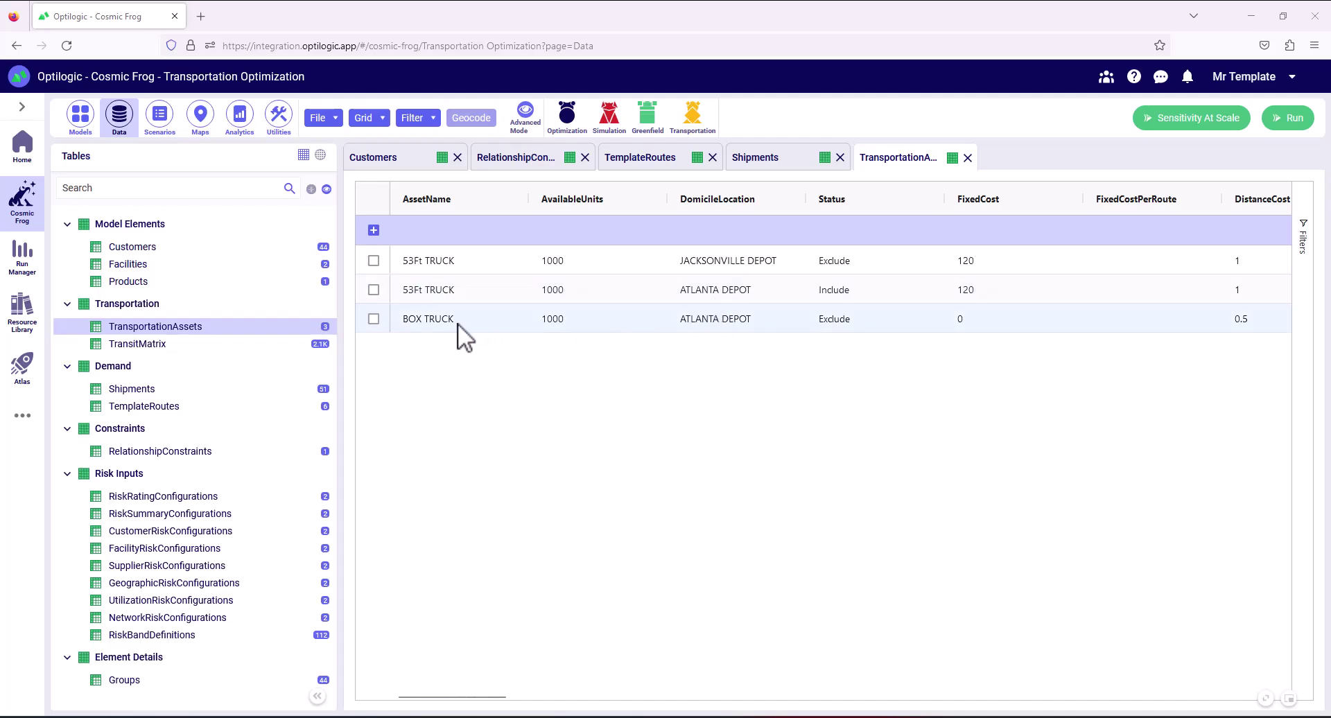
# - Review the TransportationAssets table columns, and inspect the map routes around Atlanta for scenario 6 Fleet Mix Optimization - Combined Markets
pyautogui.moveTo(493, 696); pyautogui.dragTo(849, 712)
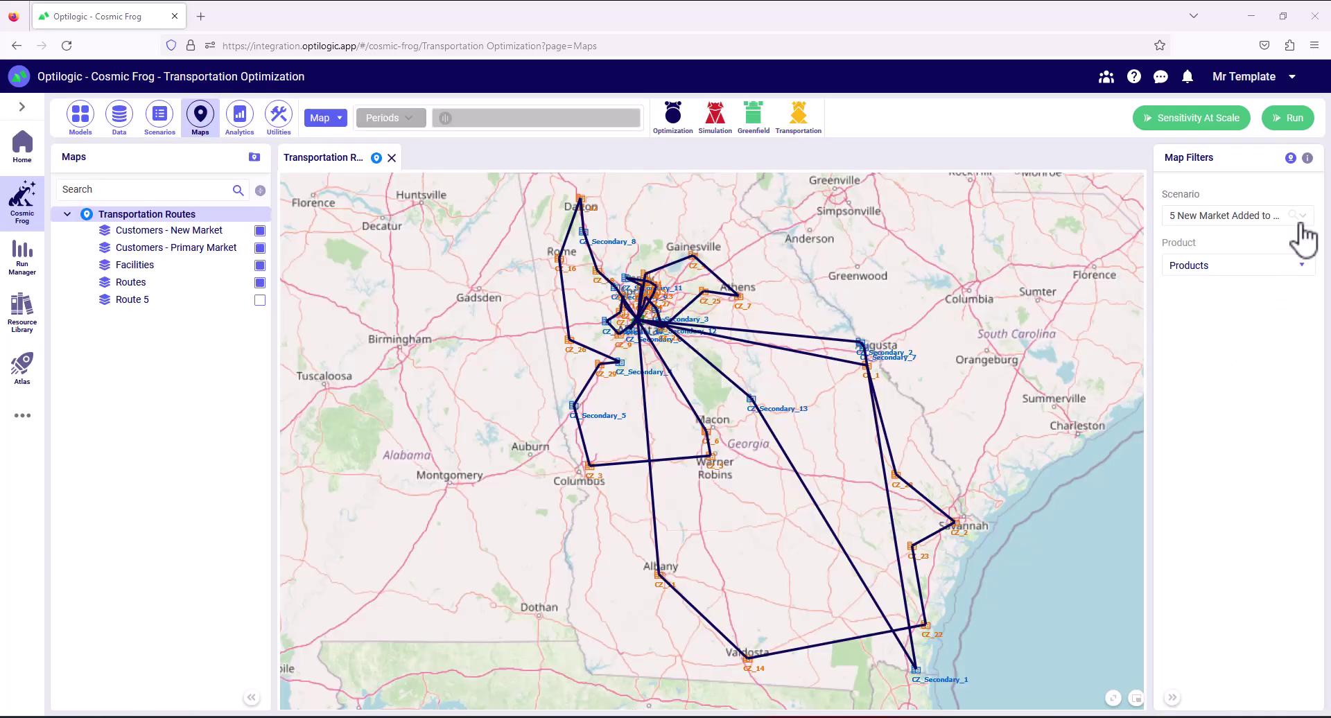
pyautogui.click(1298, 221)
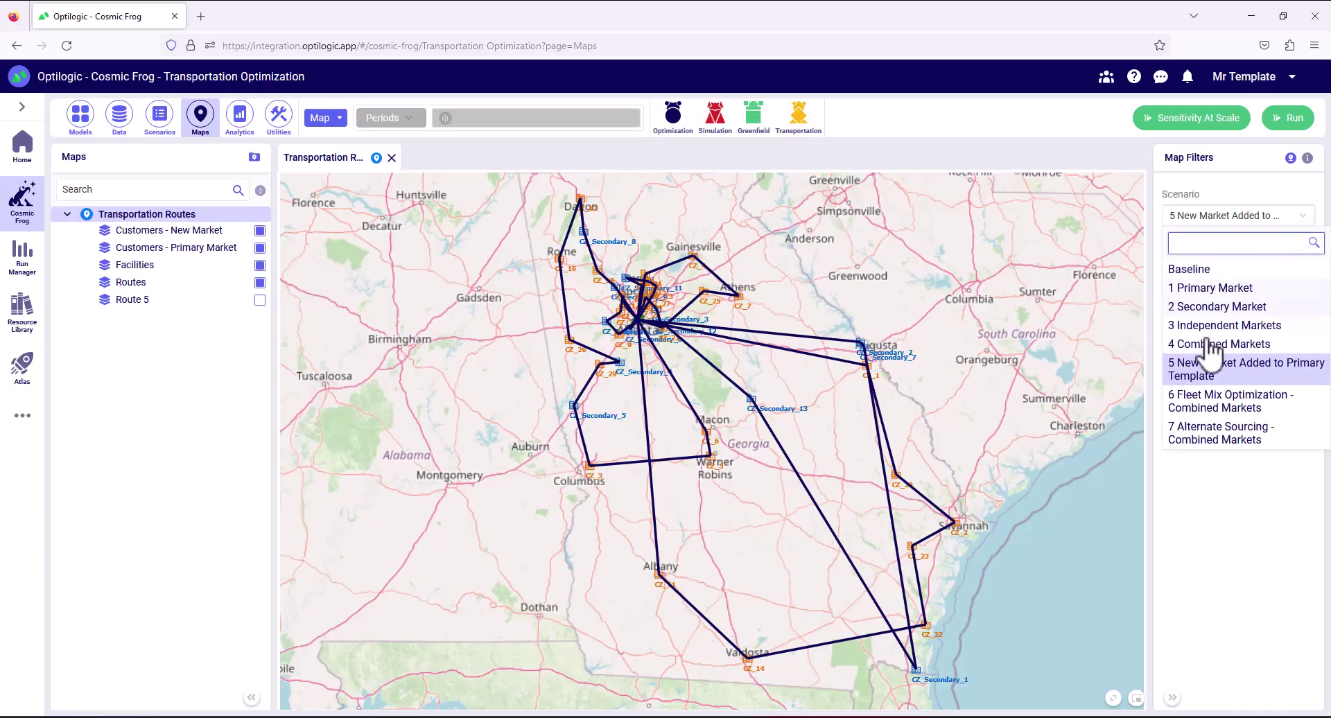
pyautogui.click(1203, 406)
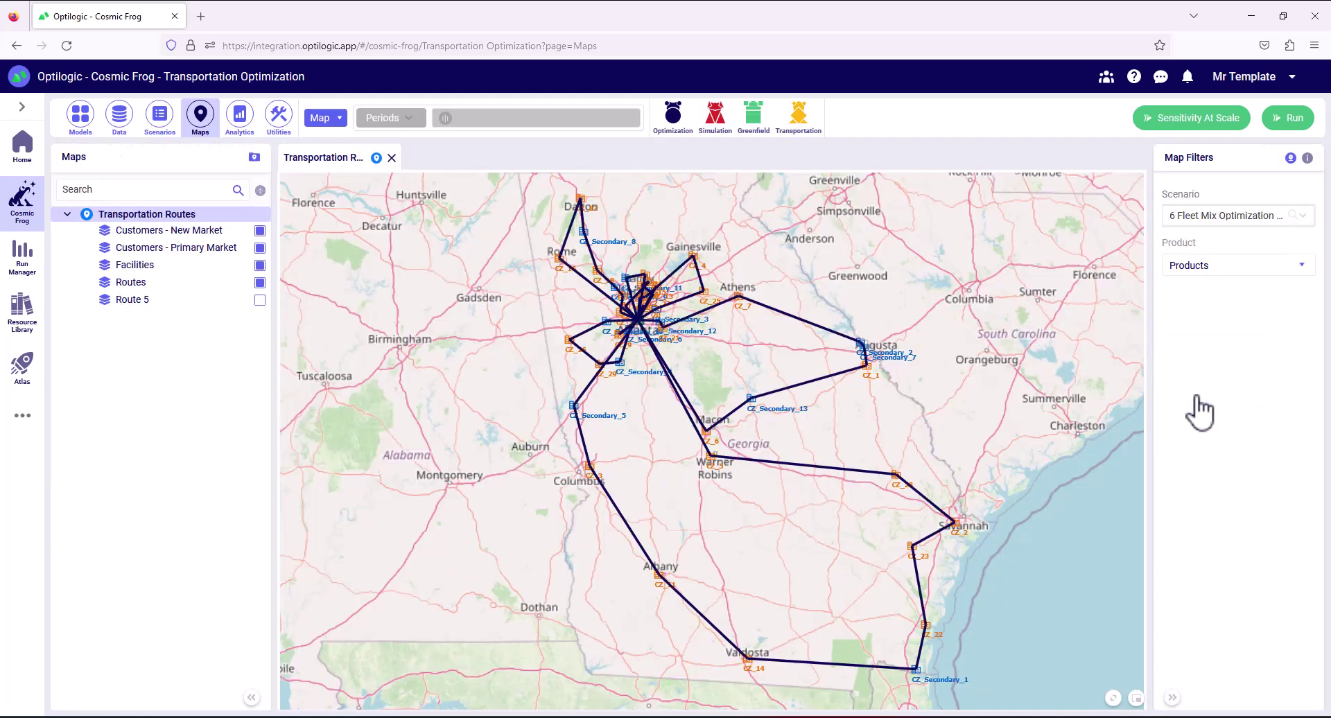
pyautogui.moveTo(672, 333)
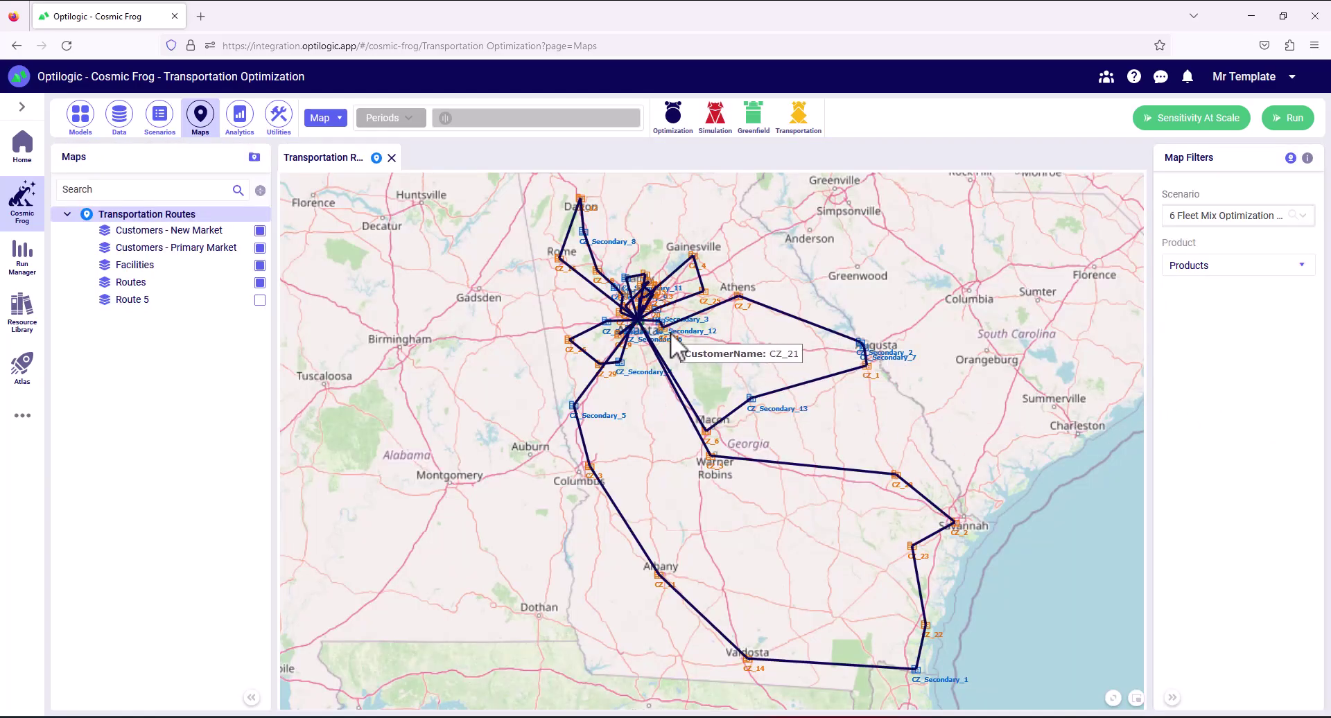
pyautogui.scroll(5, 671, 331)
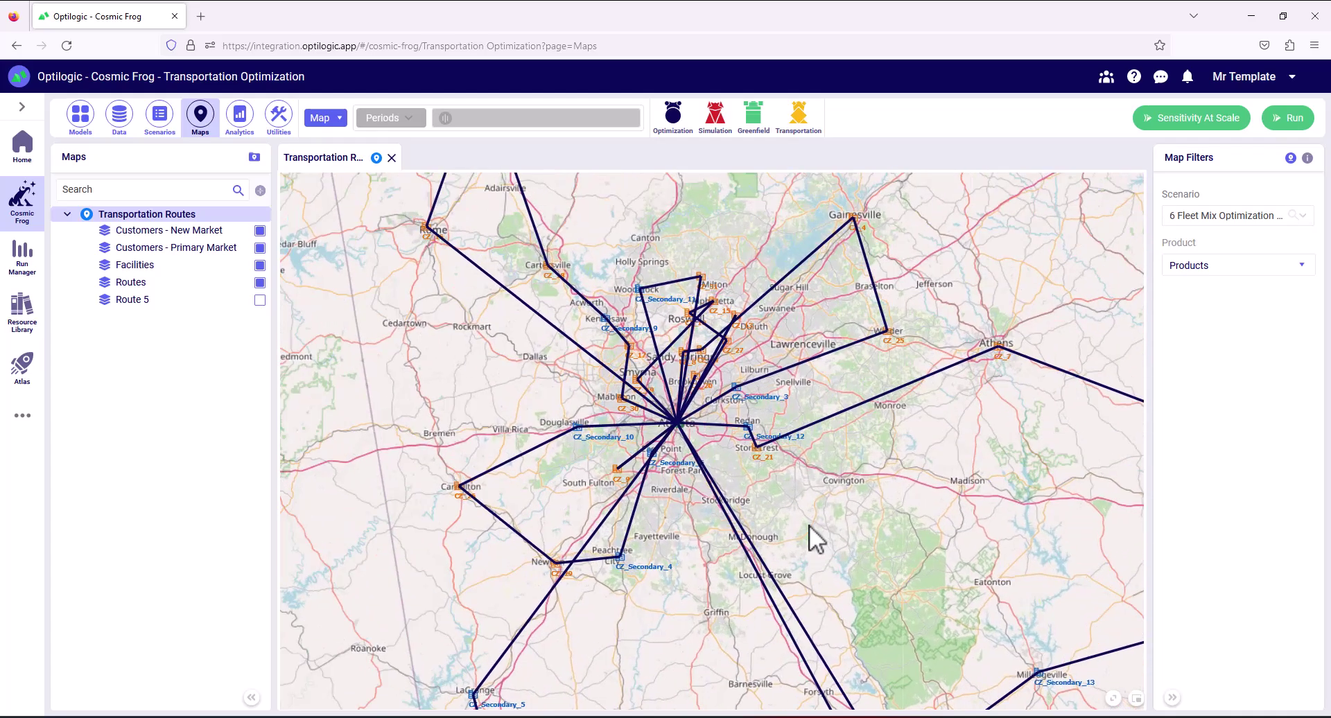
pyautogui.scroll(2, 808, 525)
pyautogui.moveTo(799, 513); pyautogui.dragTo(877, 606)
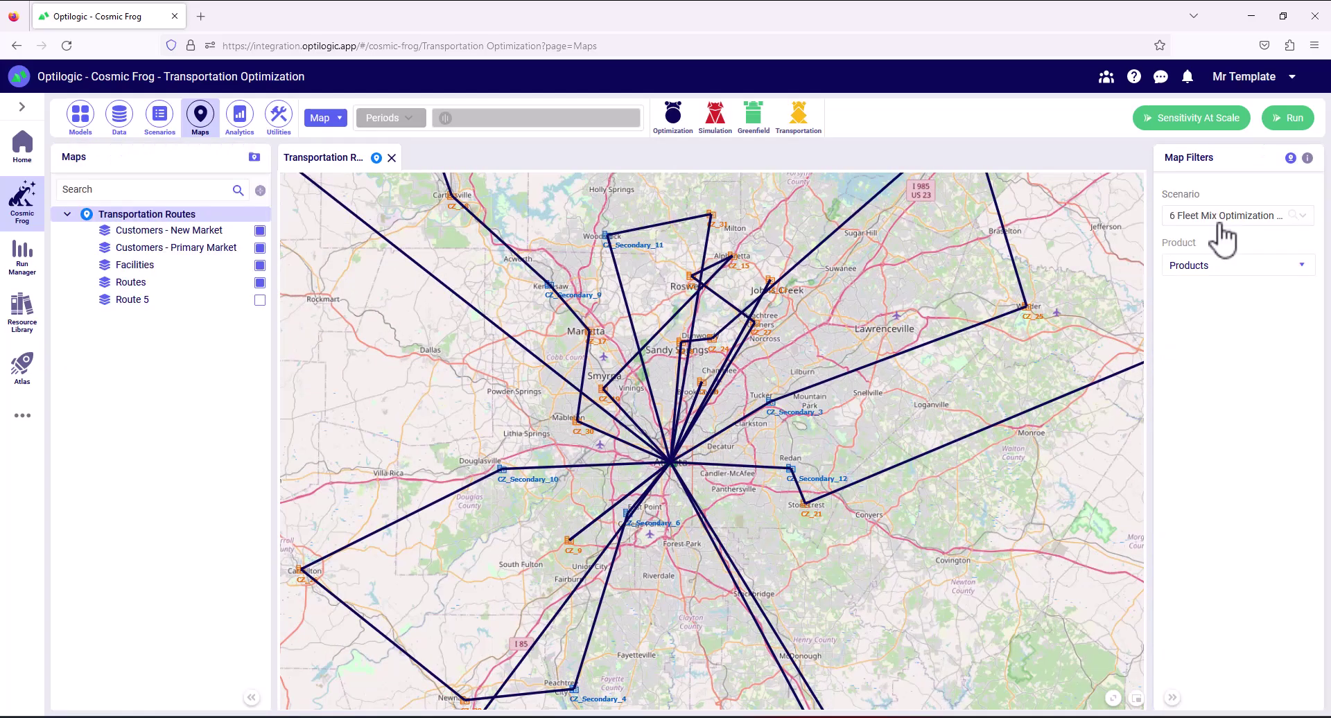
# - Set the Transportation Routes map scenario back to 4 Combined Markets to compare its routes around Atlanta
pyautogui.click(1220, 225)
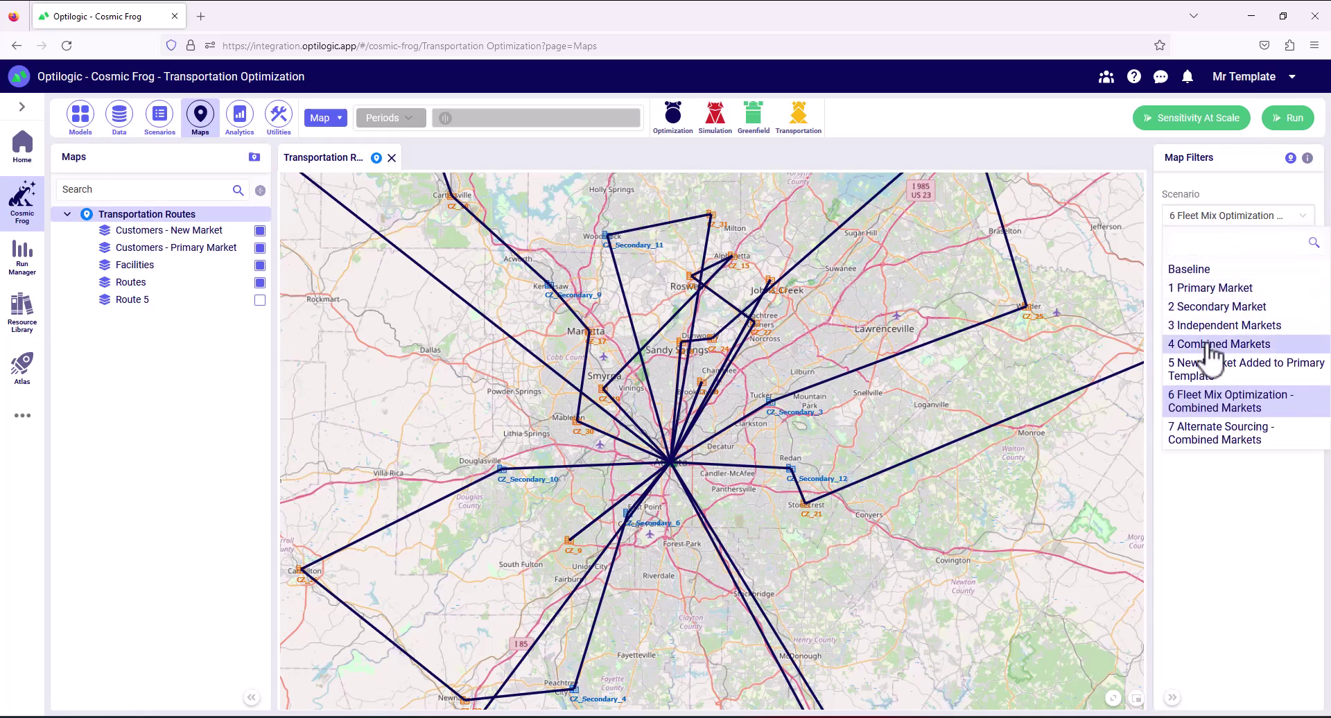
pyautogui.click(1206, 346)
pyautogui.moveTo(674, 459)
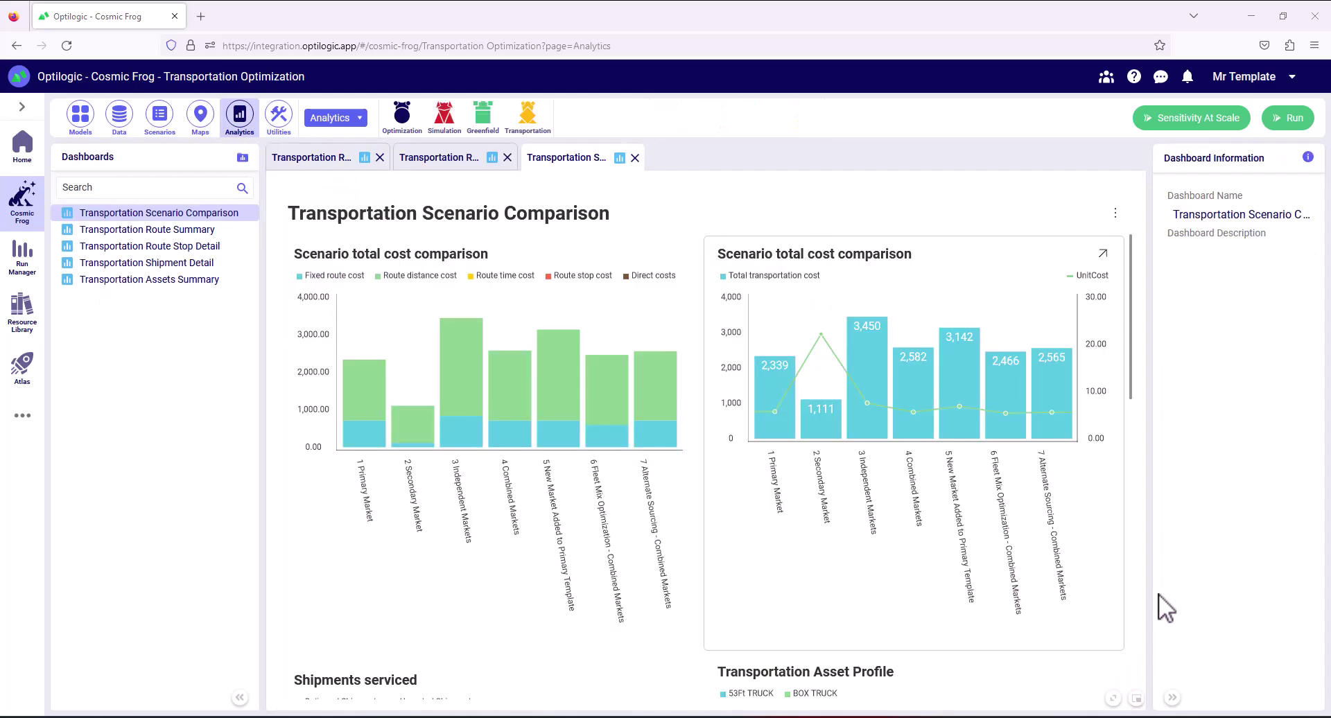
# - Compare the costs and Transportation Asset Profile of scenarios 6 Fleet Mix Optimization - Combined Markets and 4 Combined Markets in the Transportation Scenario Comparison dashboard
pyautogui.moveTo(1009, 438)
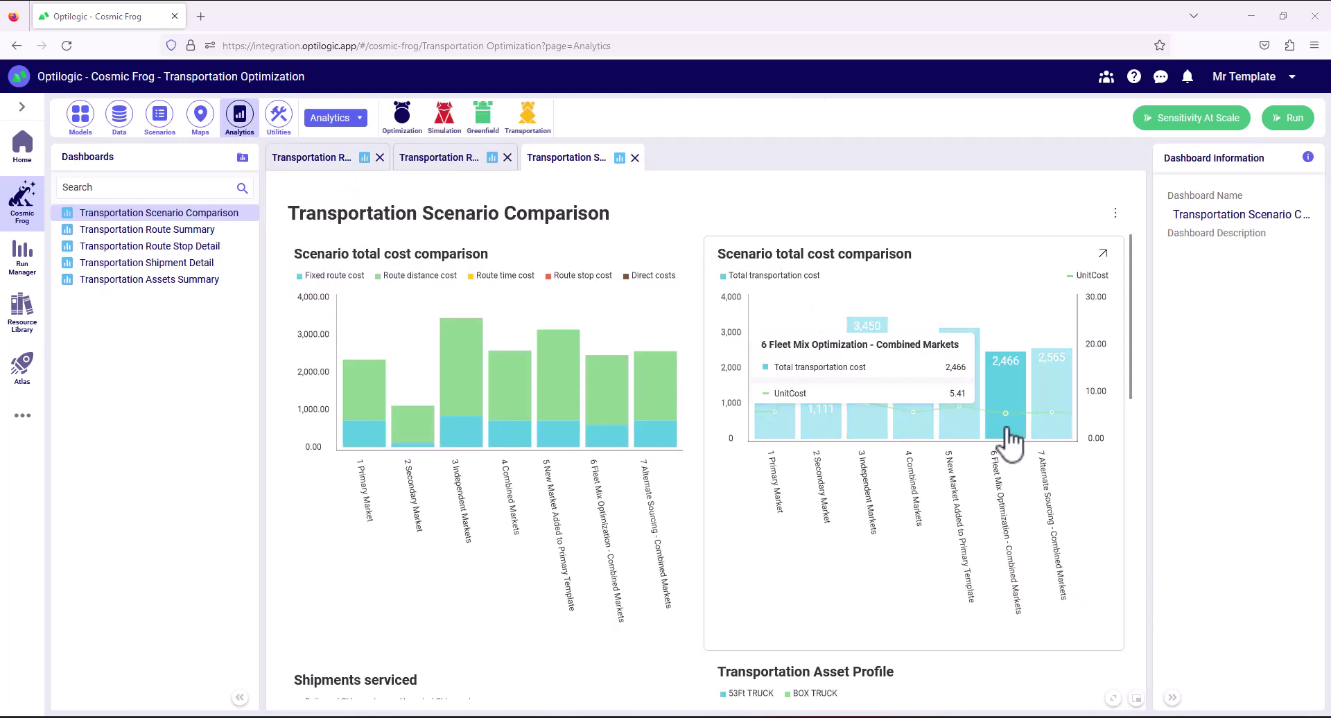
pyautogui.moveTo(927, 440)
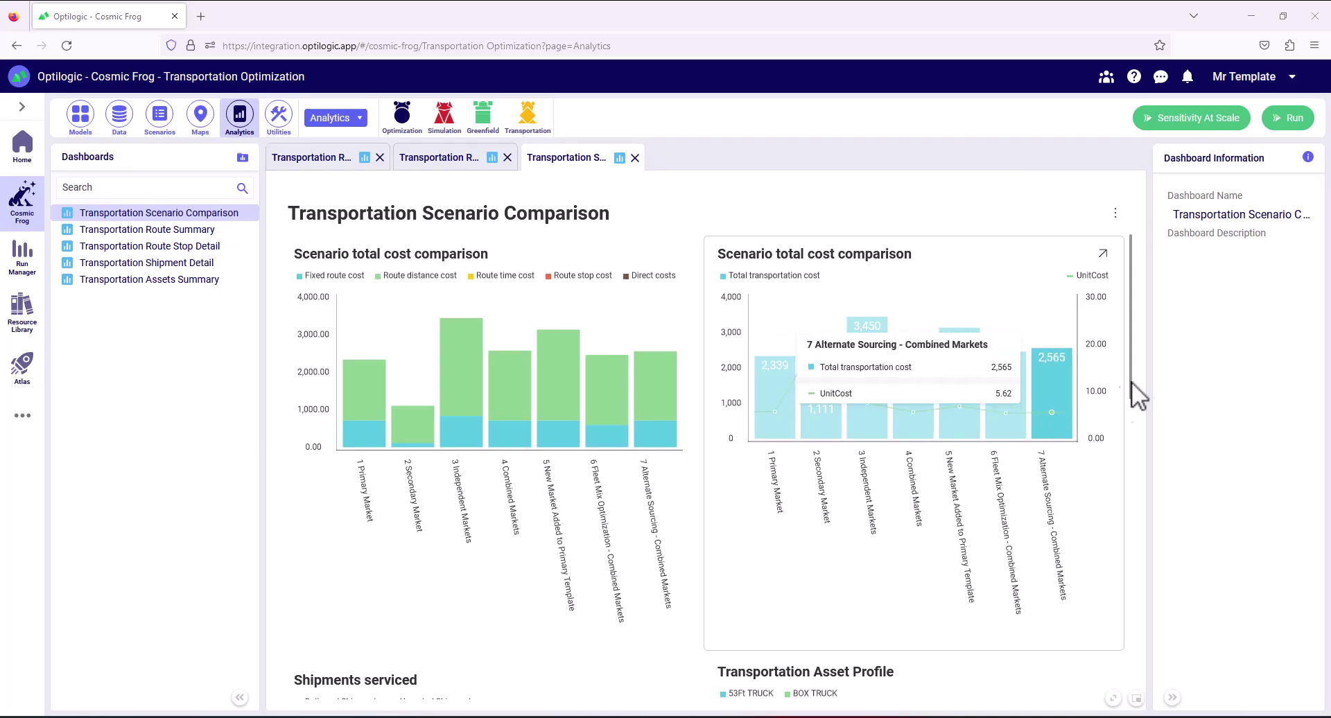
pyautogui.moveTo(1130, 356); pyautogui.dragTo(1128, 498)
pyautogui.moveTo(1045, 472)
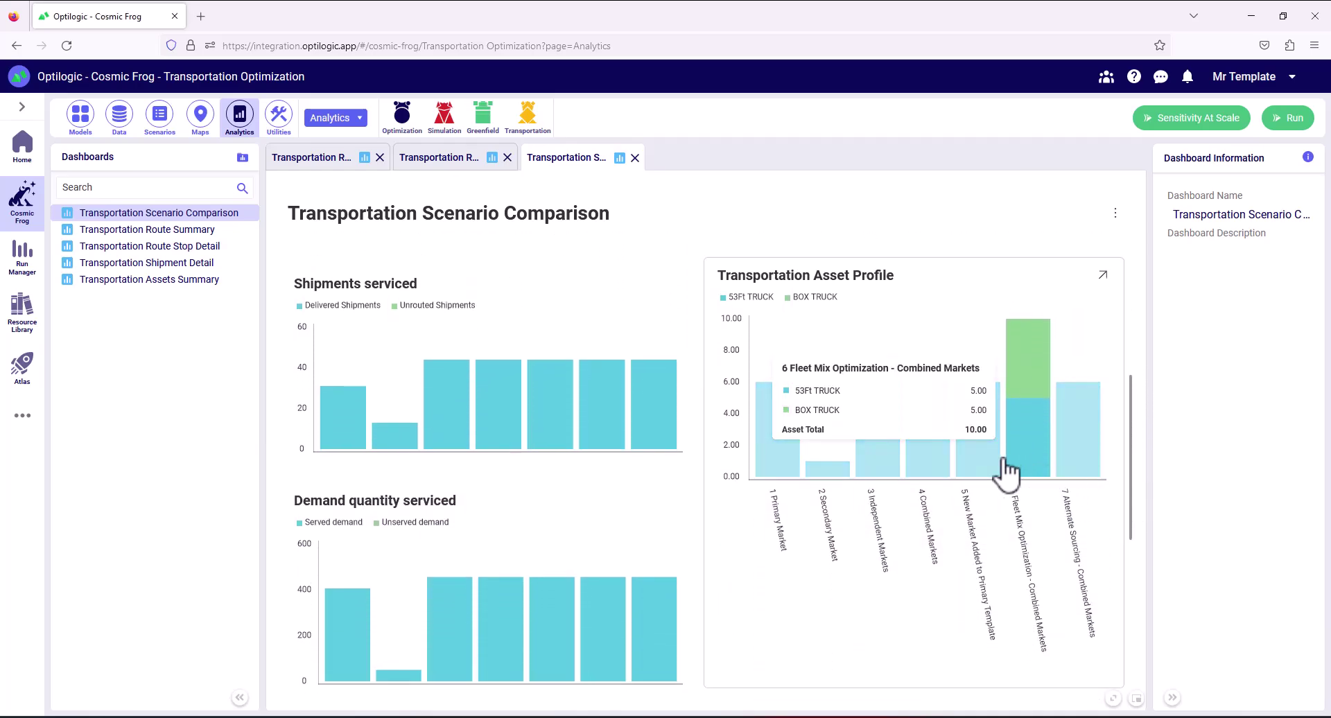
pyautogui.moveTo(937, 468)
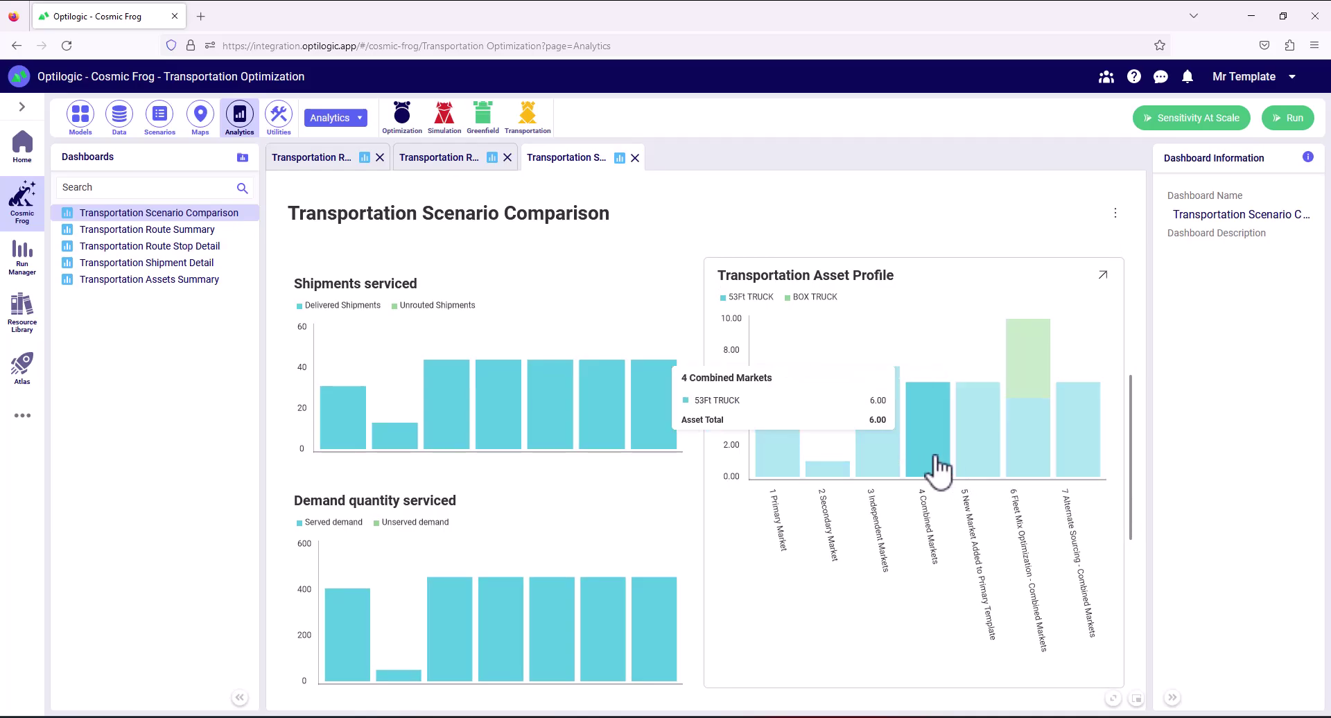
# - Review the route costs and asset utilization of 6 Fleet Mix Optimization - Combined Markets in the Transportation Route Summary dashboard
pyautogui.click(1038, 434)
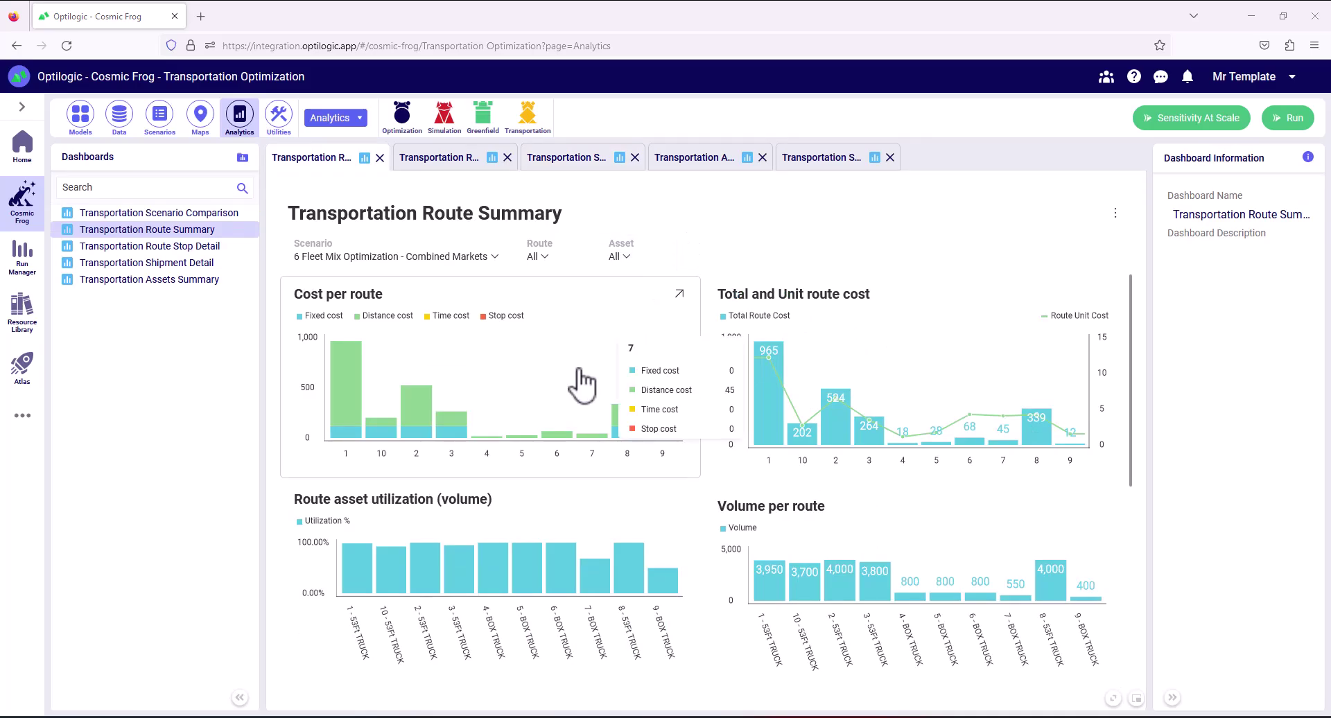
pyautogui.scroll(-2, 579, 381)
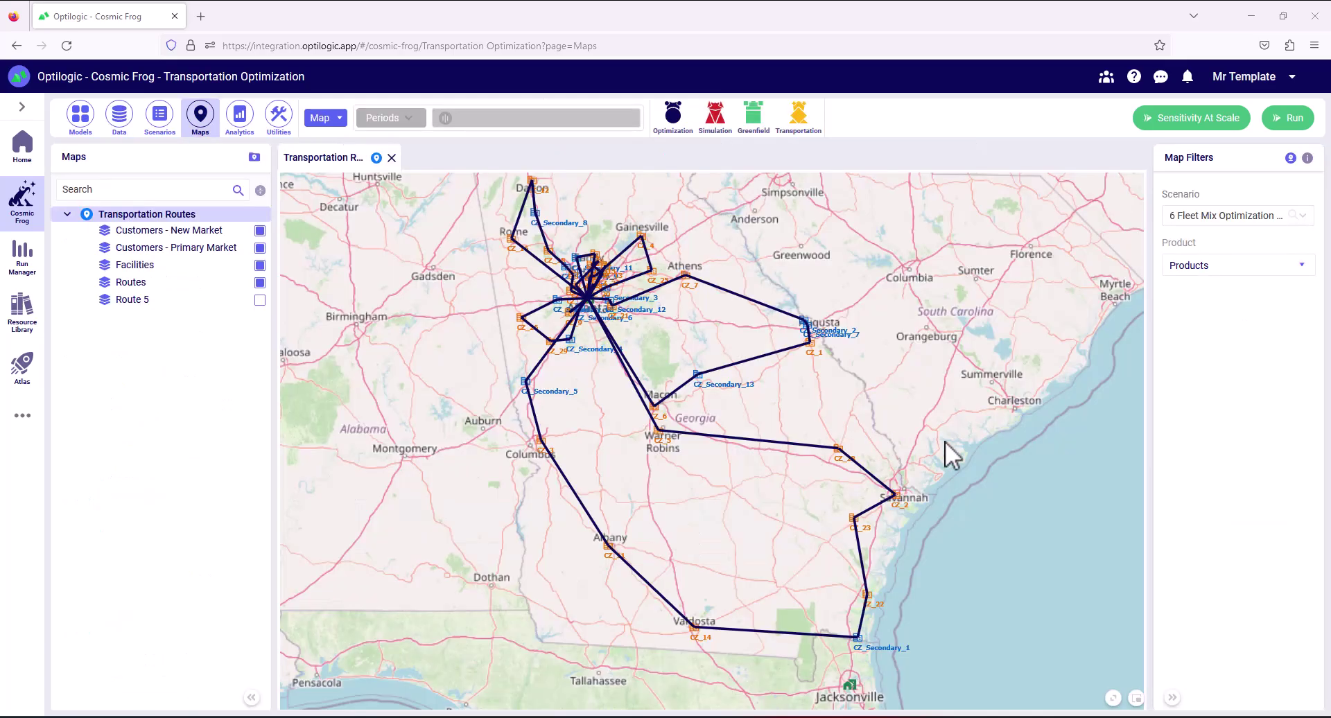
# - Show the map routes for 7 Alternate Sourcing - Combined Markets and compare that scenario's cost with 4 Combined Markets
pyautogui.click(1303, 220)
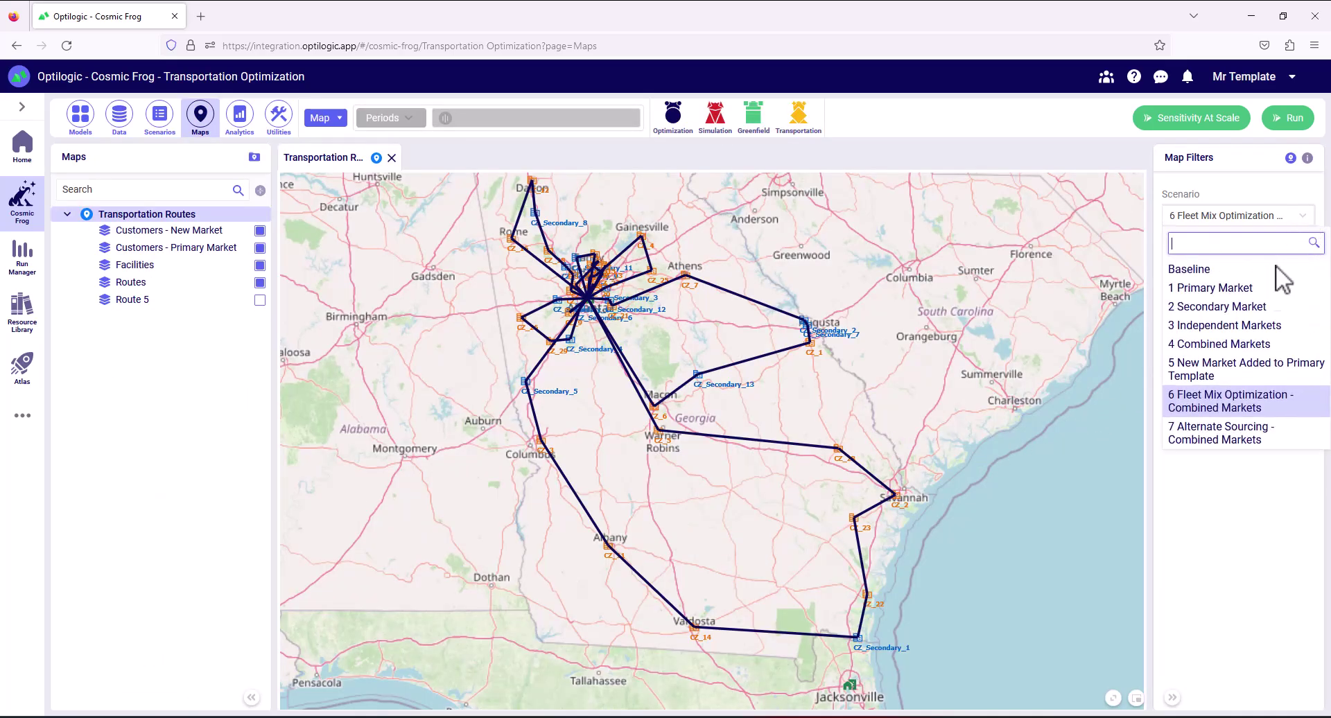
pyautogui.click(1214, 441)
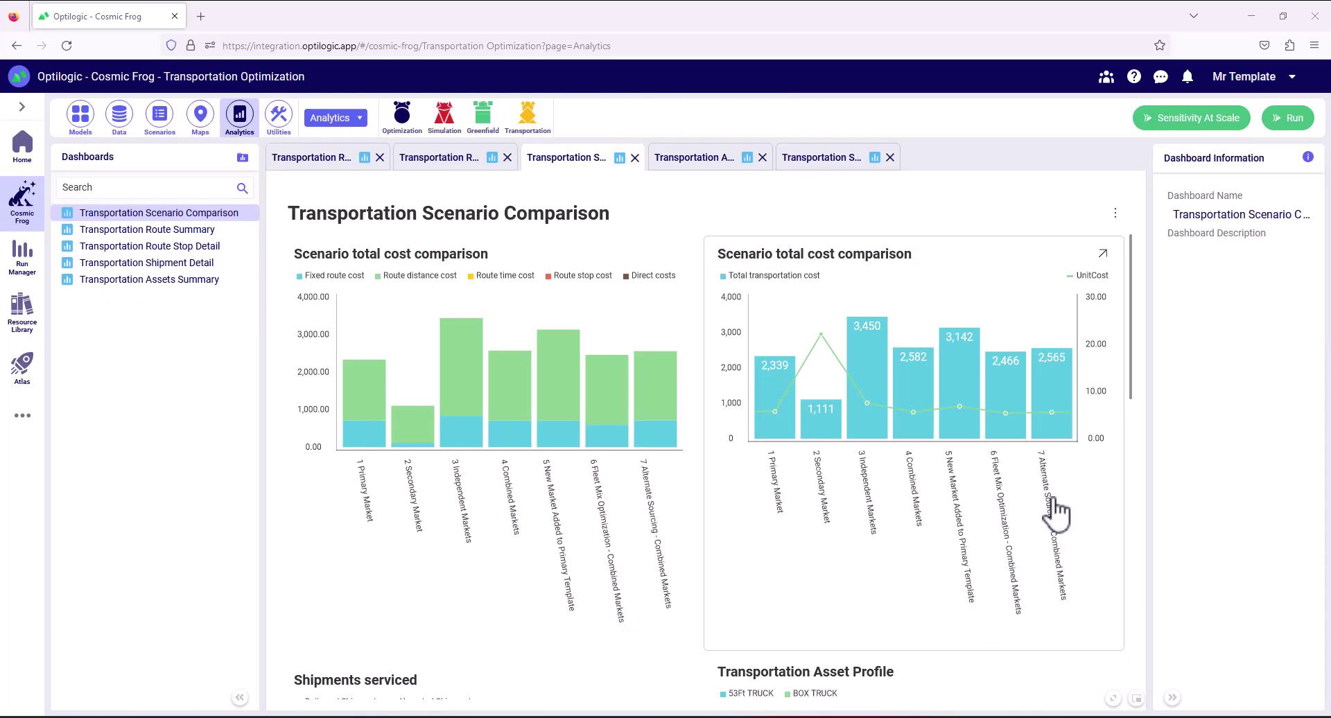
pyautogui.moveTo(915, 416)
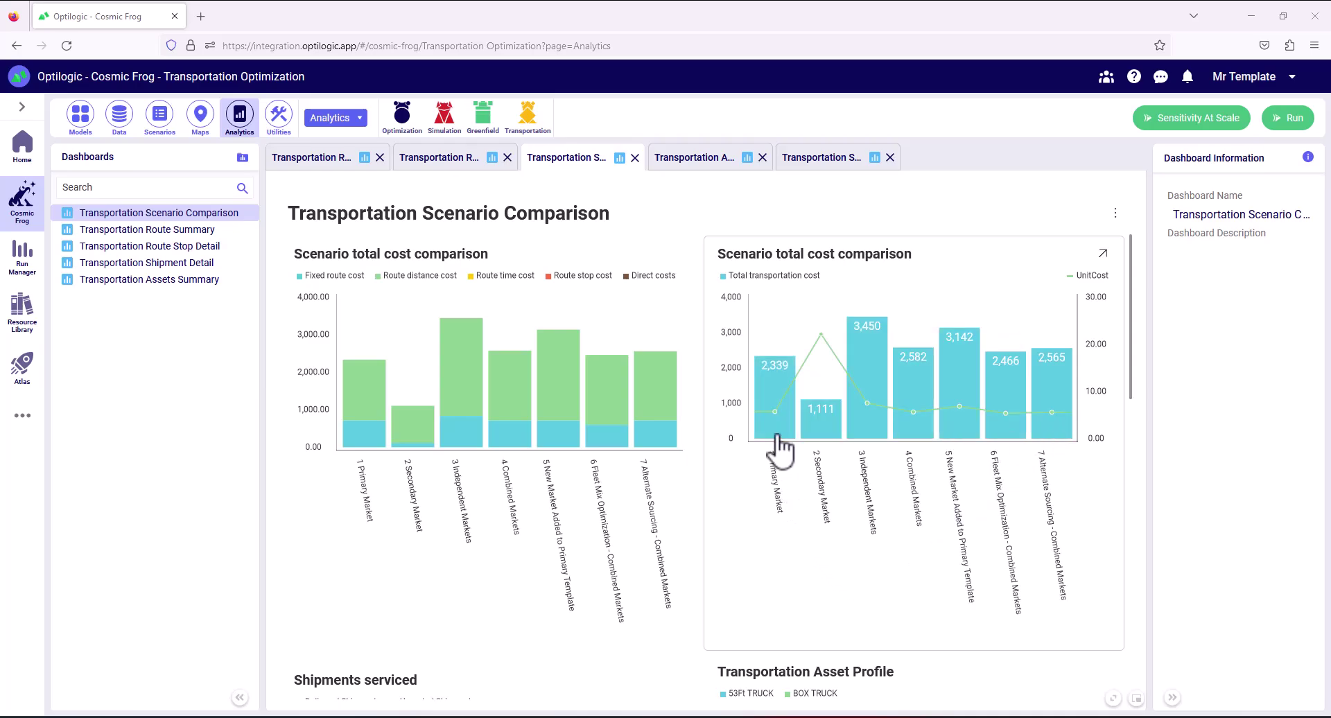
# - Compare total transportation cost and unit cost across the primary, independent, combined and new market scenarios in the Transportation Scenario Comparison dashboard
pyautogui.moveTo(780, 435)
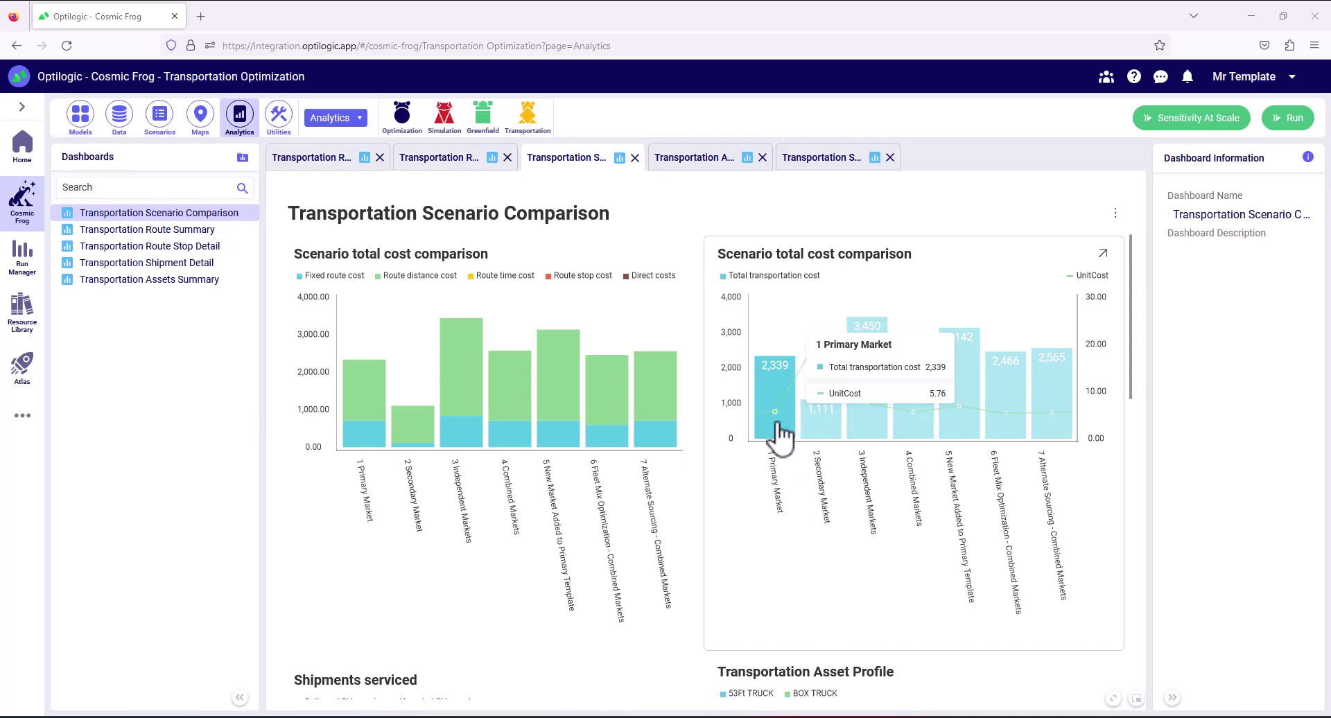
pyautogui.moveTo(866, 436)
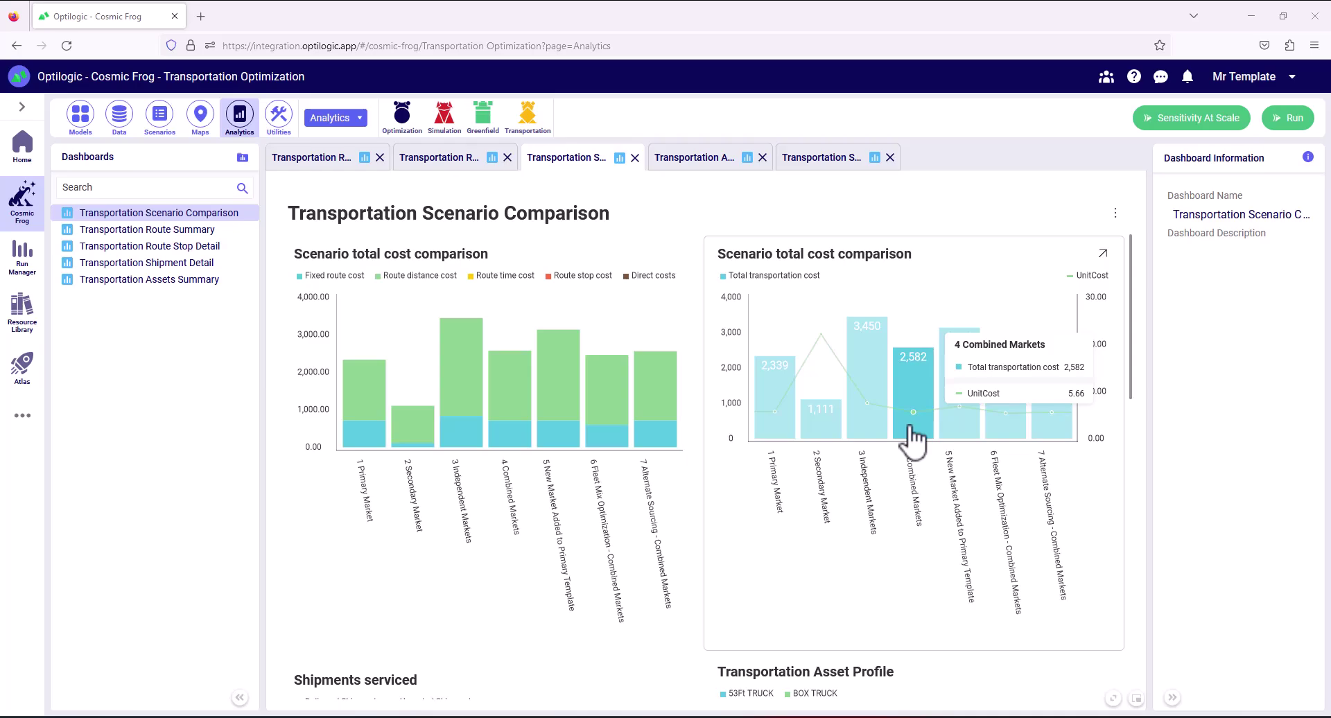
pyautogui.moveTo(964, 437)
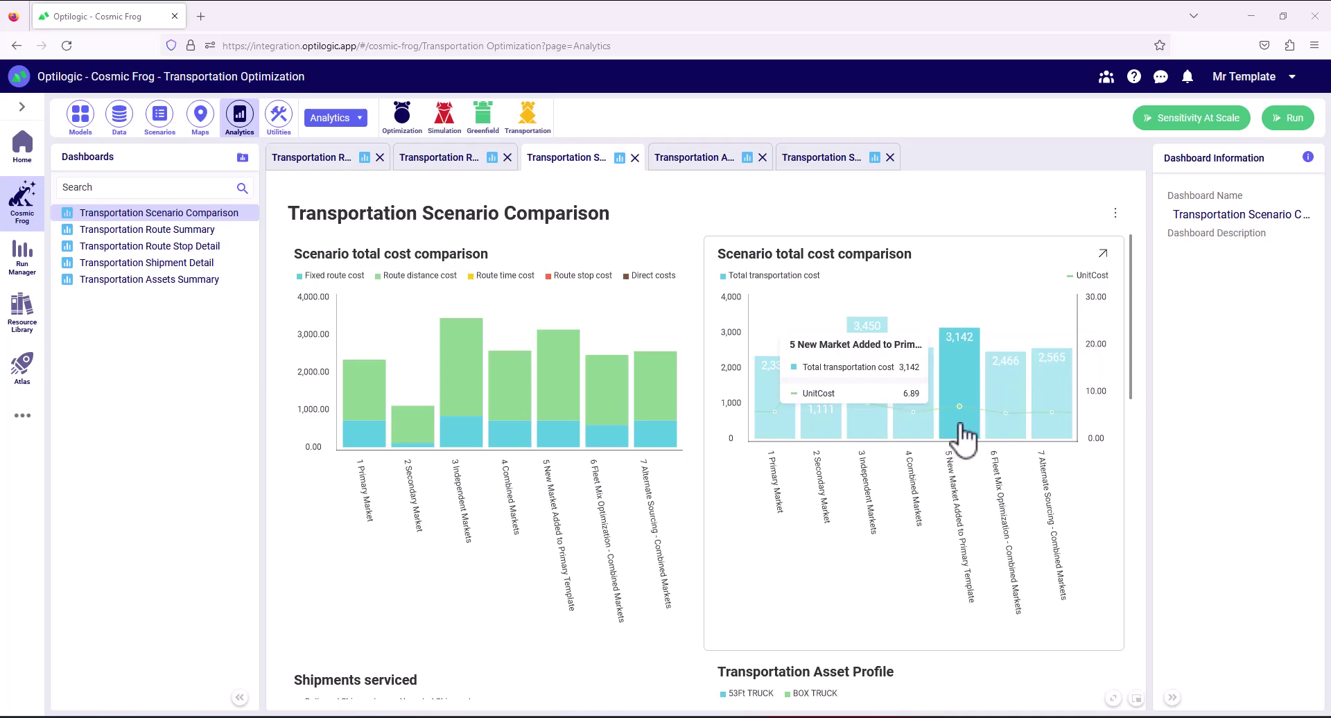